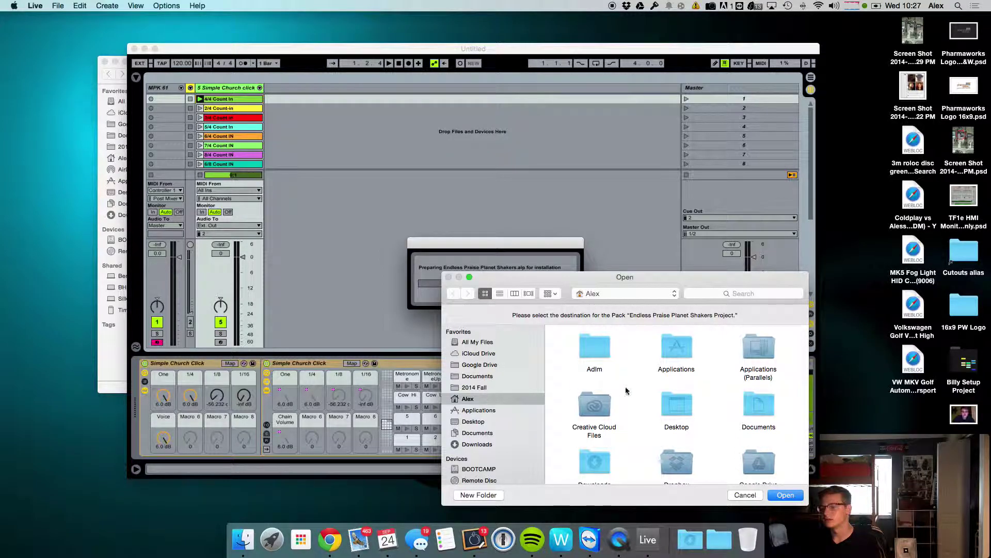
Create a folder named TEMP on the Desktop and choose it as the pack's installation destination
scroll(651, 382, "down", 3)
double_click(672, 338)
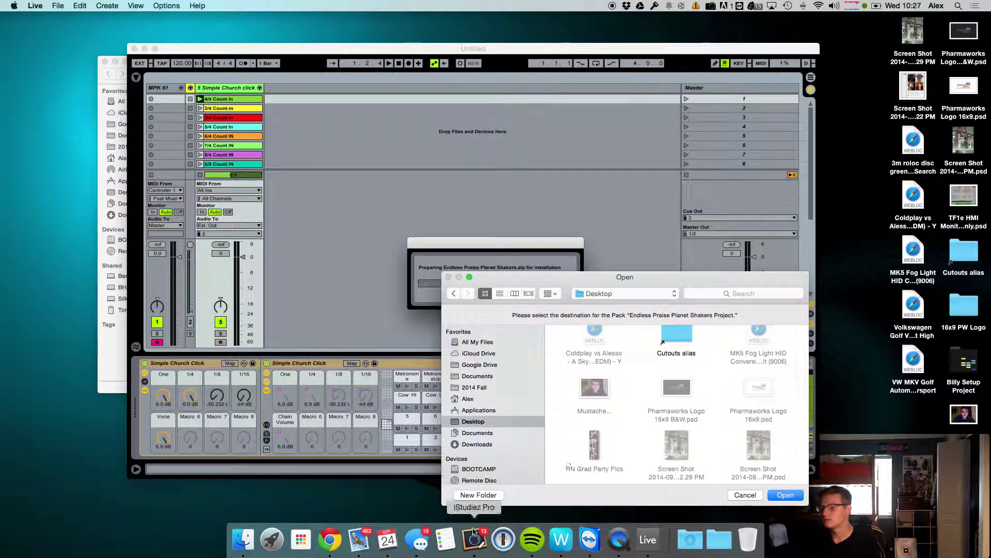
left_click(475, 495)
type("TEMPO")
key("Return")
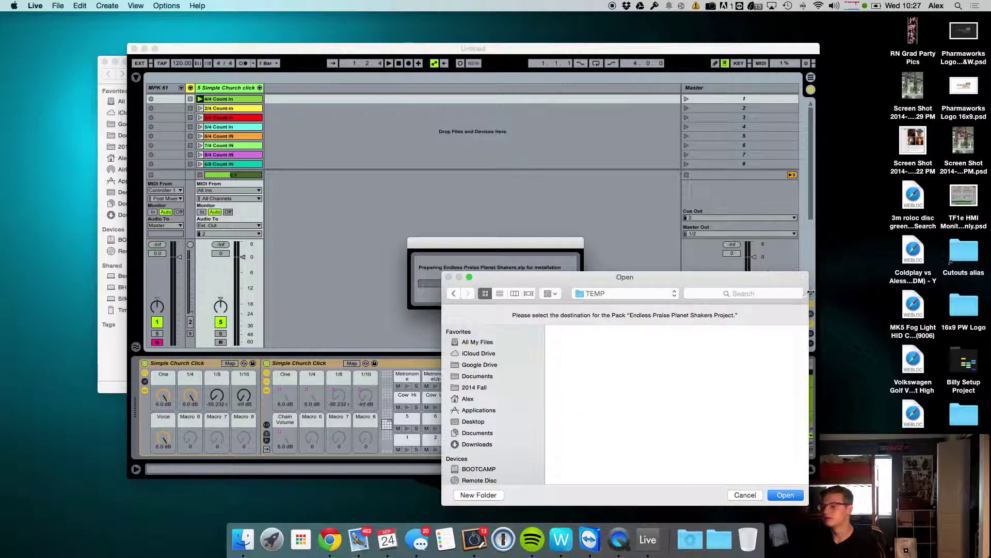
left_click(782, 494)
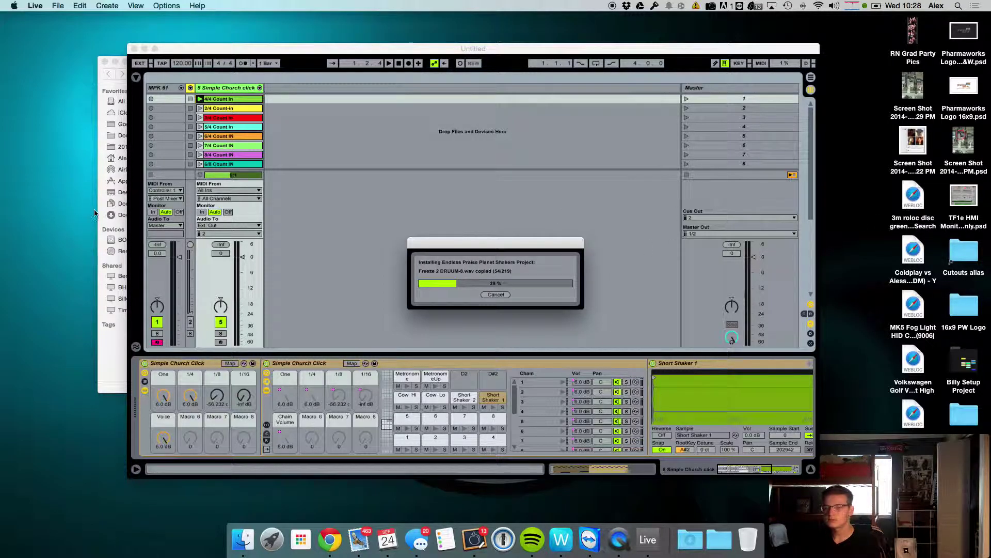
Switch to Finder and open the Desktop's TEMP folder in a new tab
left_click(109, 356)
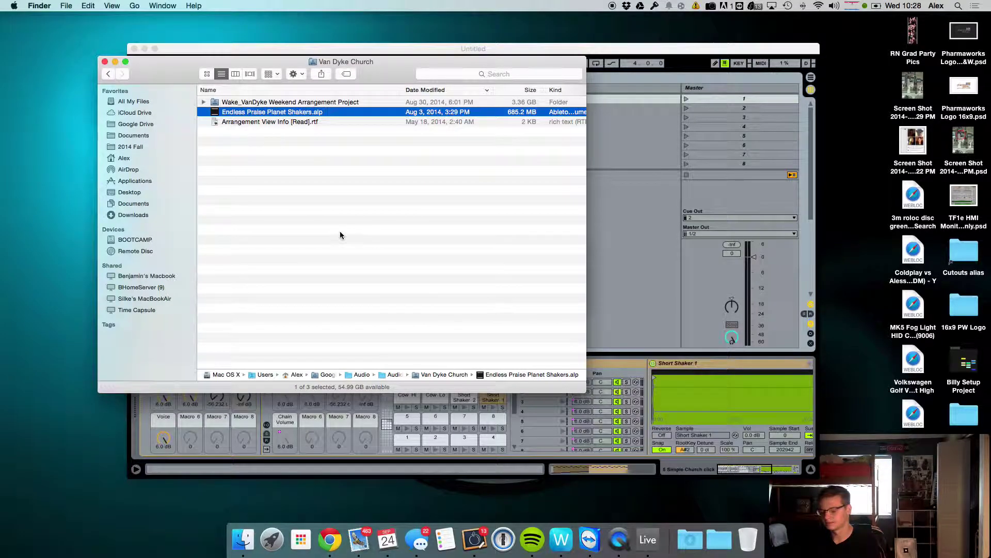
key("super+t")
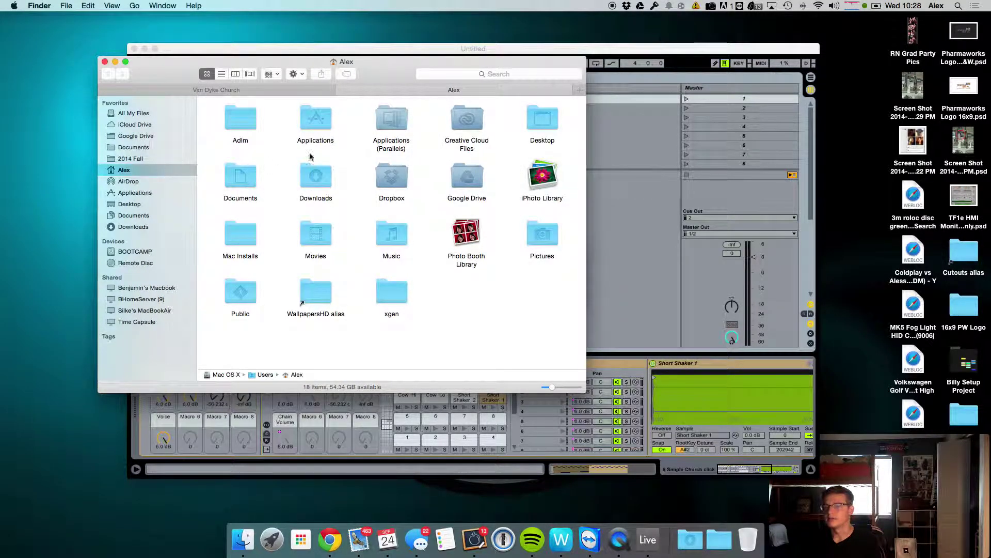
double_click(540, 120)
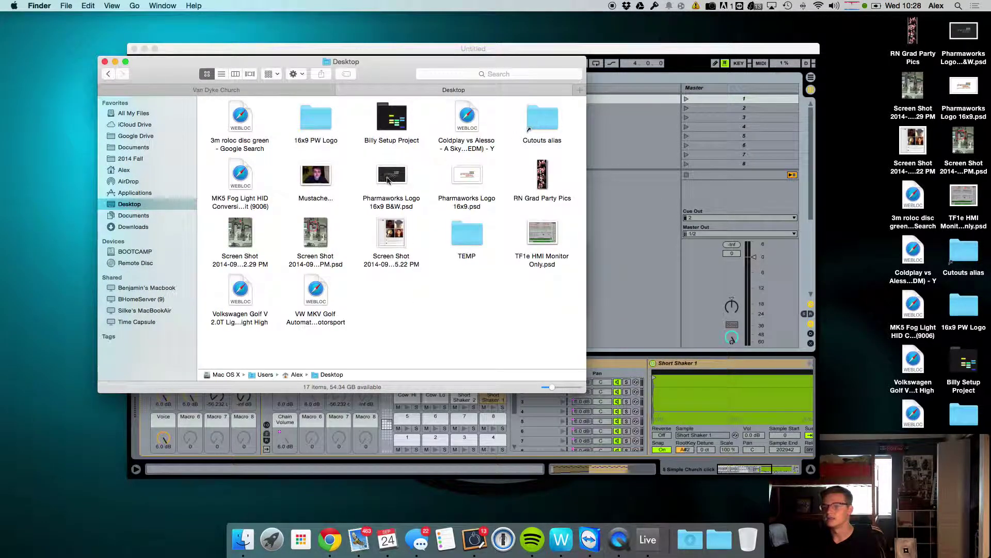
double_click(468, 233)
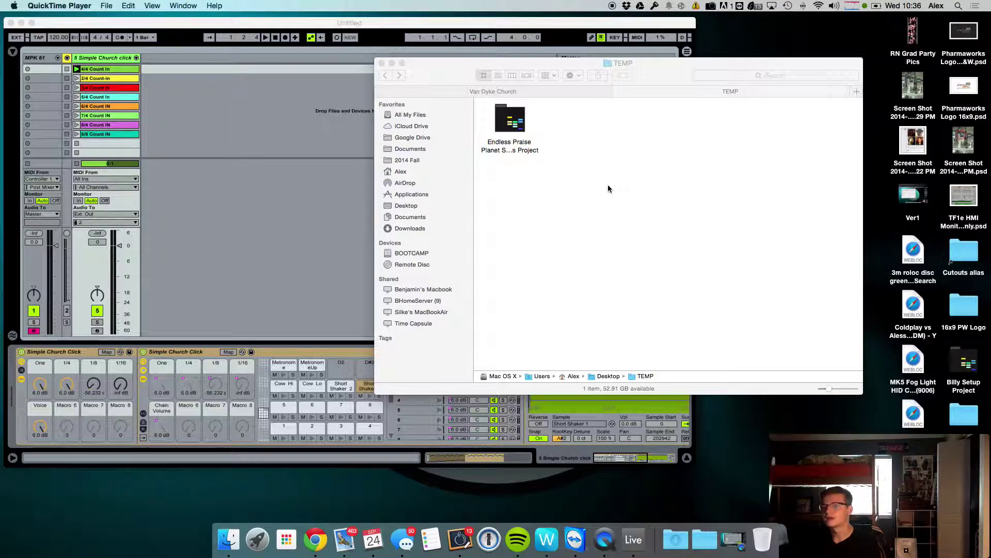
Open the Endless Praise Planet Shakers.als set from its project folder inside TEMP
left_click(608, 185)
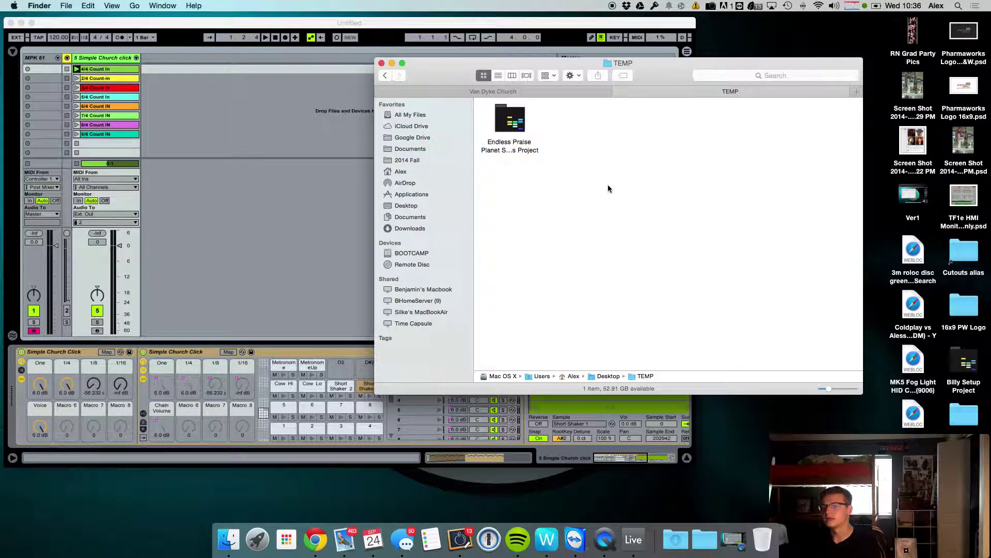
left_click(622, 63, "super")
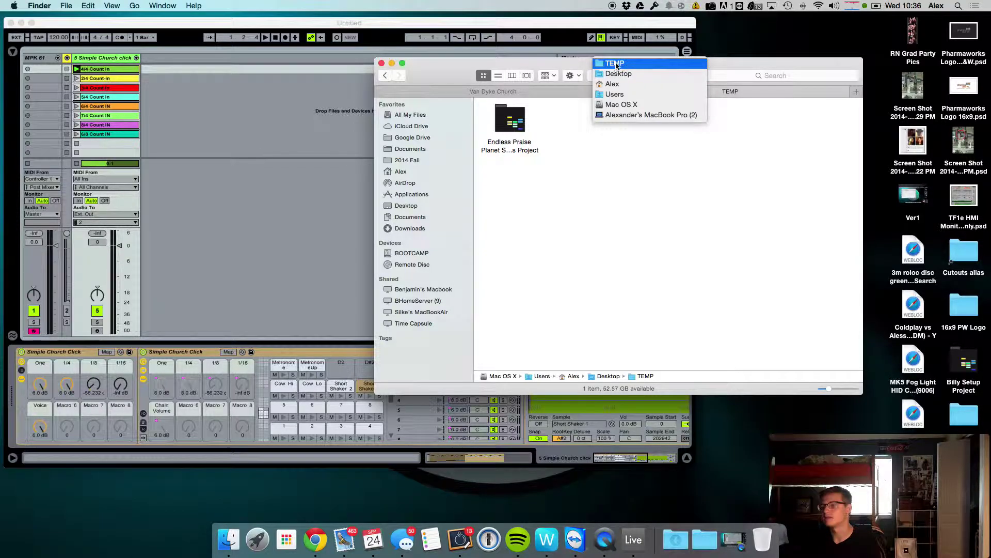
left_click(524, 215)
double_click(510, 129)
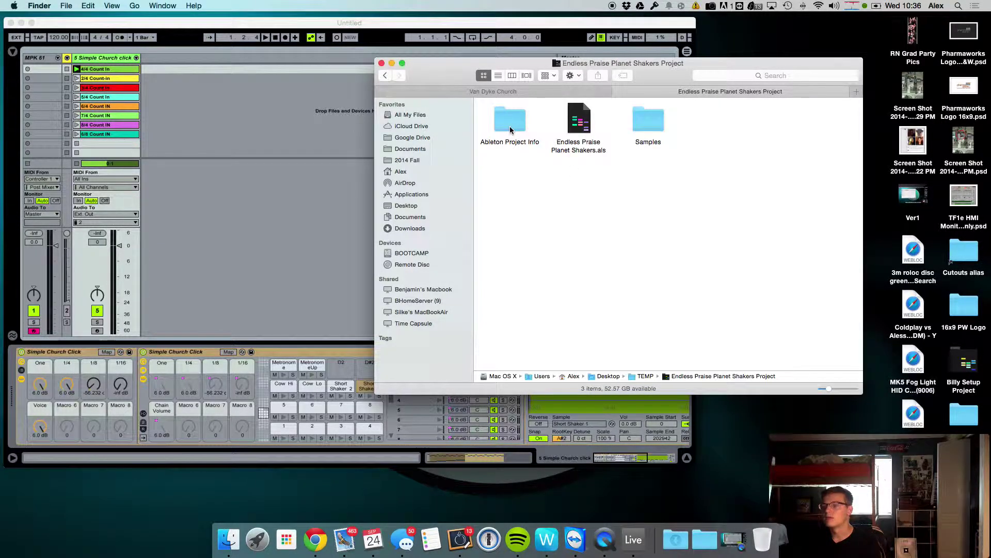
double_click(579, 125)
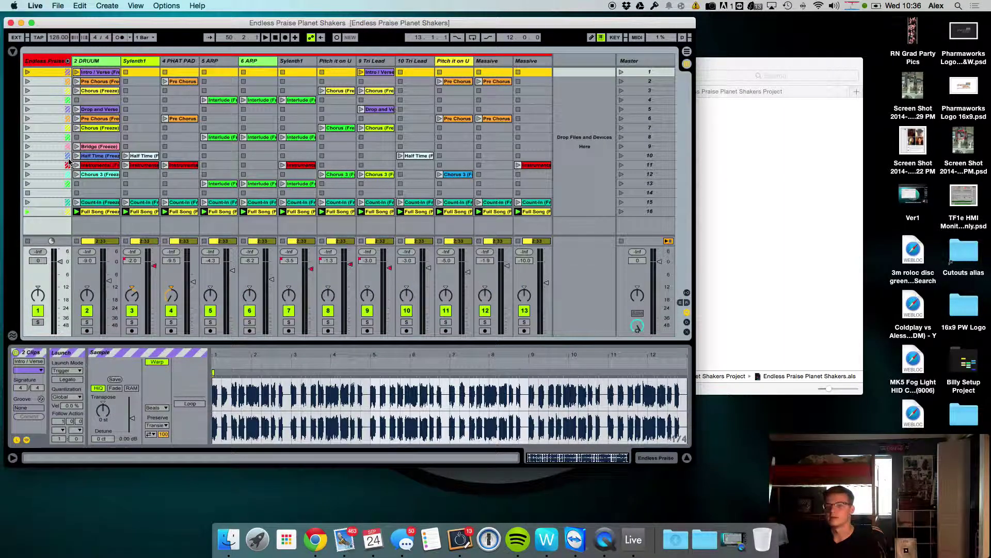
Copy the Full Song clip's audio from the 2 DRUUM track into the project folder in Finder
left_click(98, 211)
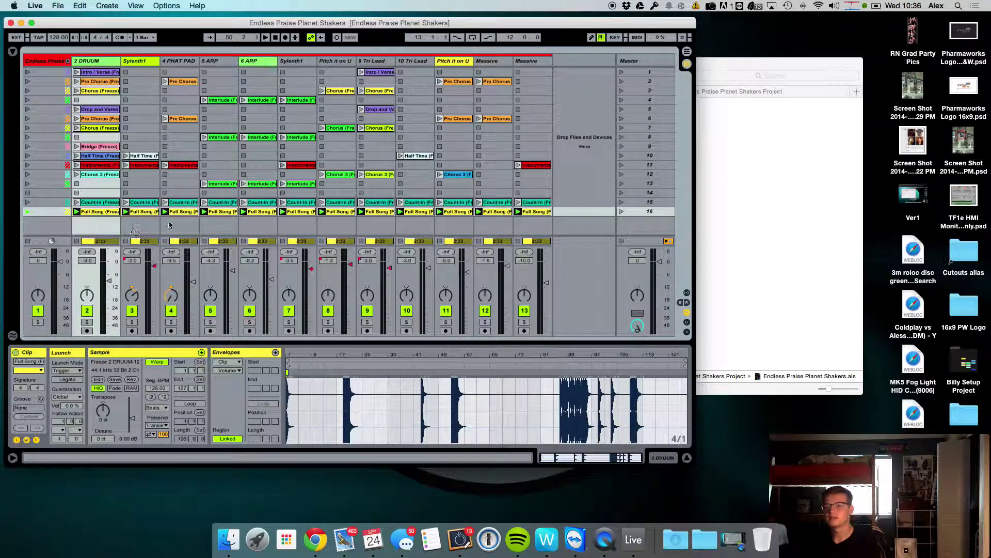
left_click(514, 217, "shift")
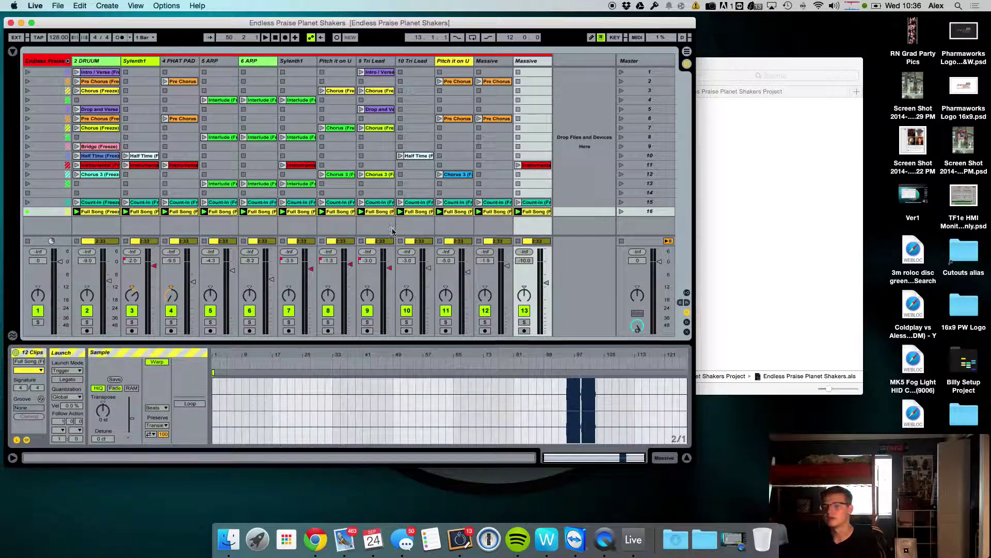
left_click(109, 219)
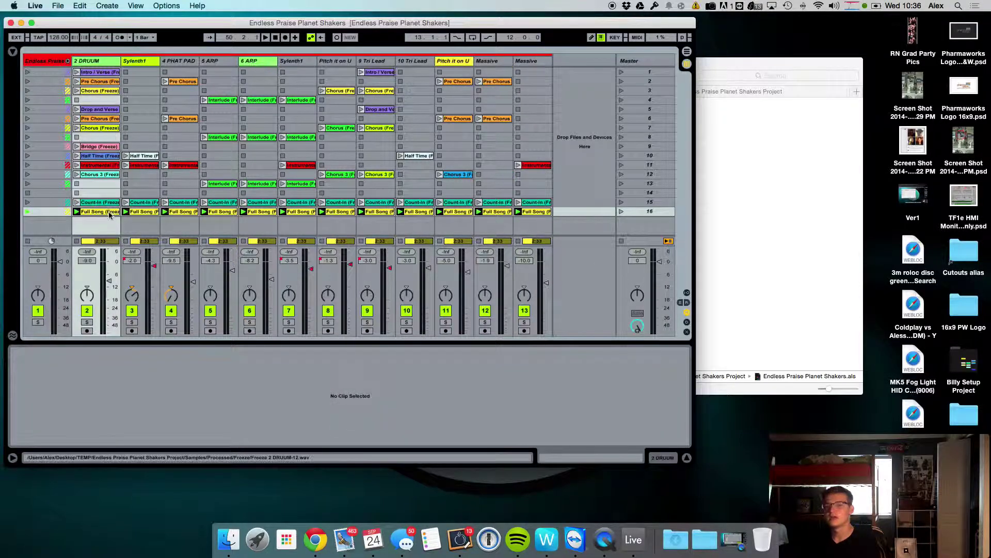
left_click(109, 213)
left_click_drag(103, 215, 785, 245)
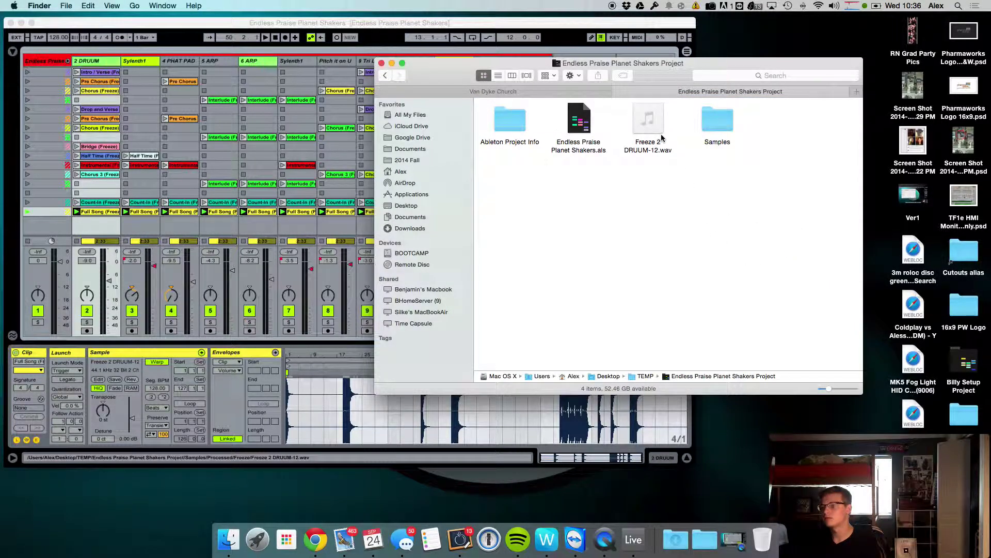
Preview the copied Freeze 2 DRUUM-12.wav file and move it to the Trash
left_click(651, 144)
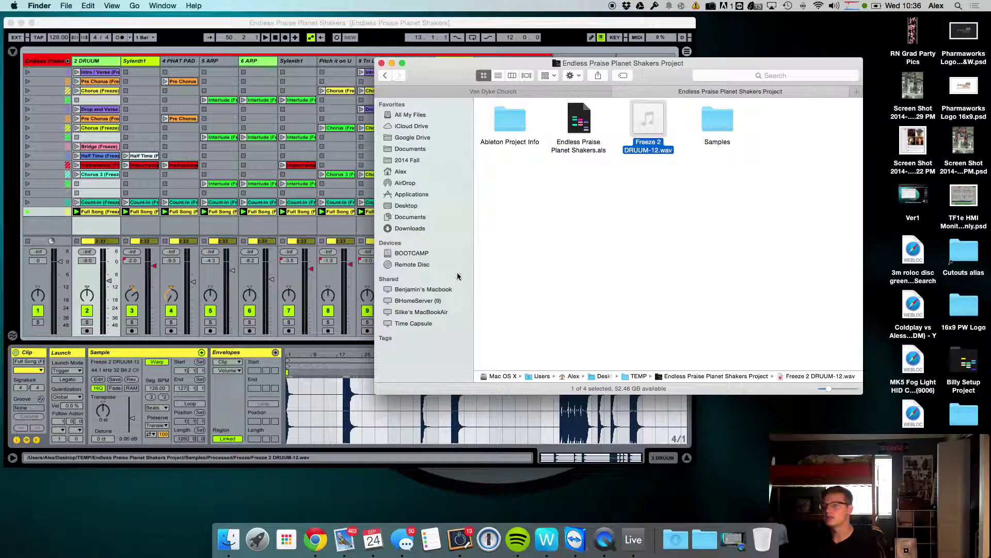
key("space")
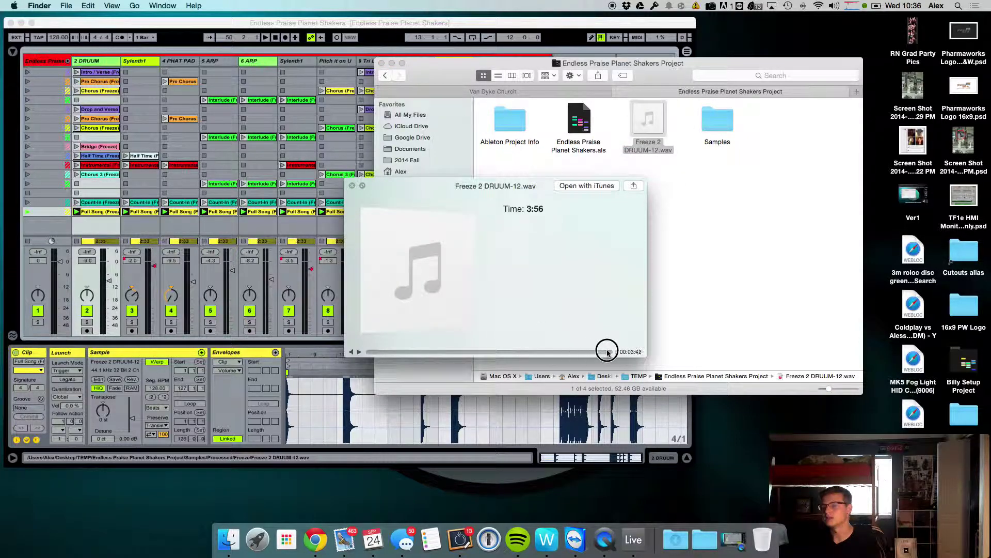
key("space")
left_click(599, 259)
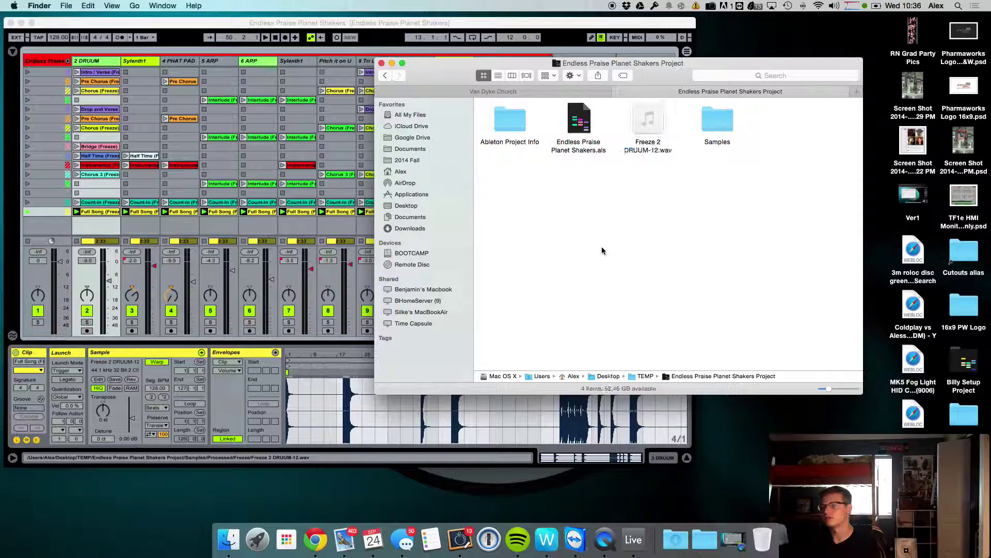
left_click(644, 131)
key("super+BackSpace")
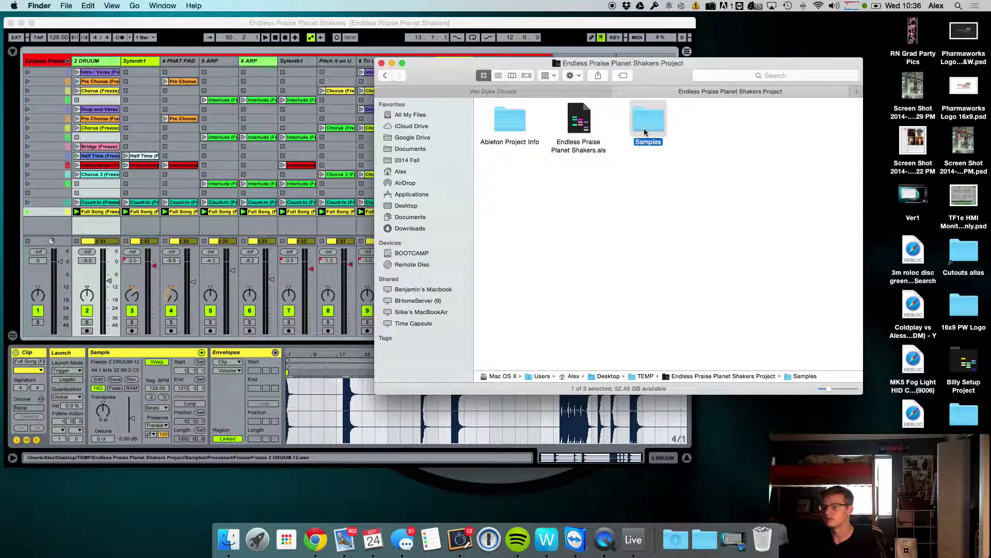
Switch back to Live and show the set's Arrangement View in full screen
left_click(243, 28)
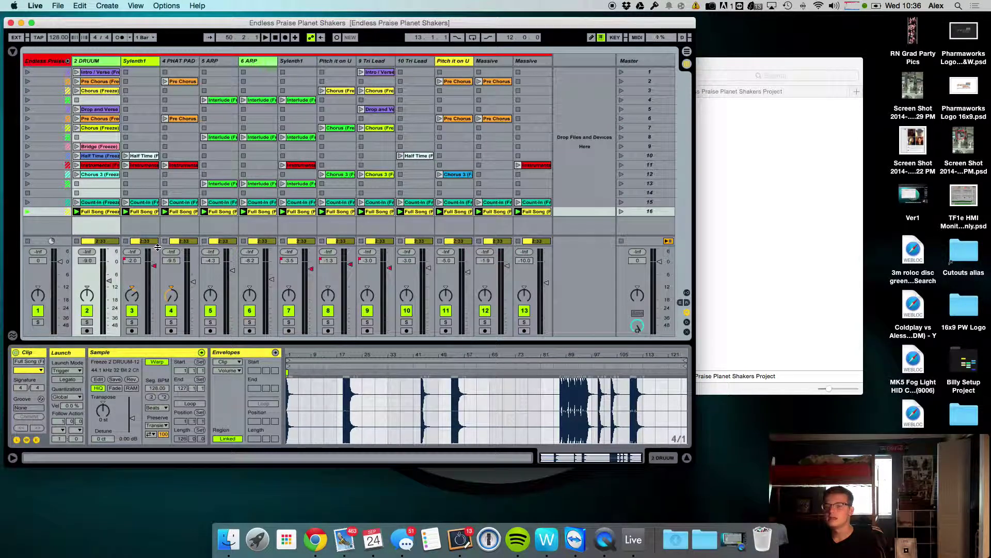
left_click(175, 194)
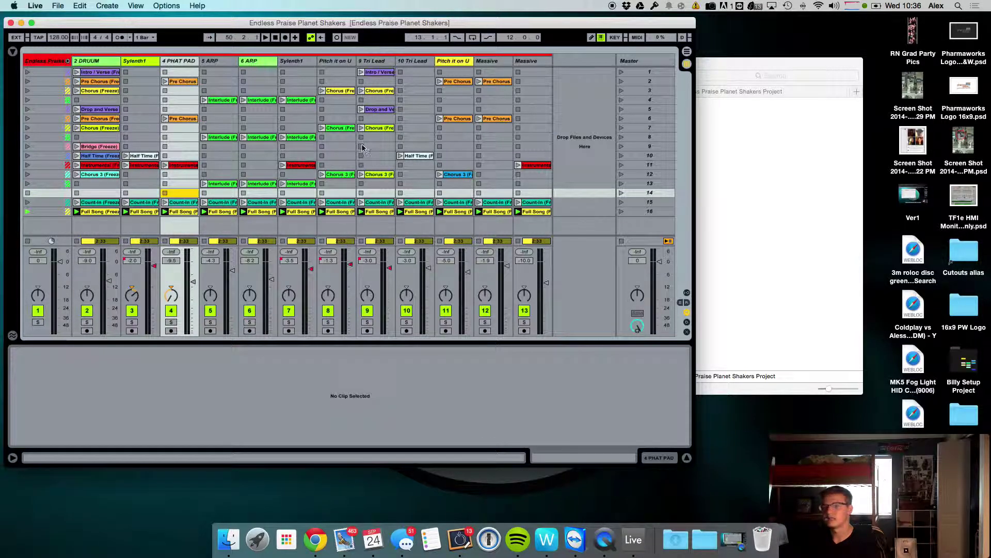
left_click(687, 51)
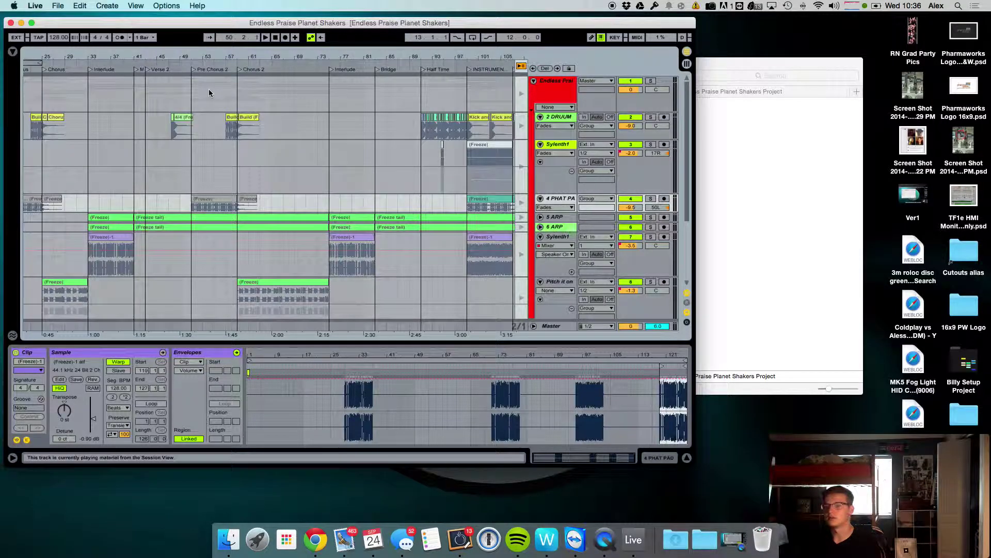
key("ctrl+super+f")
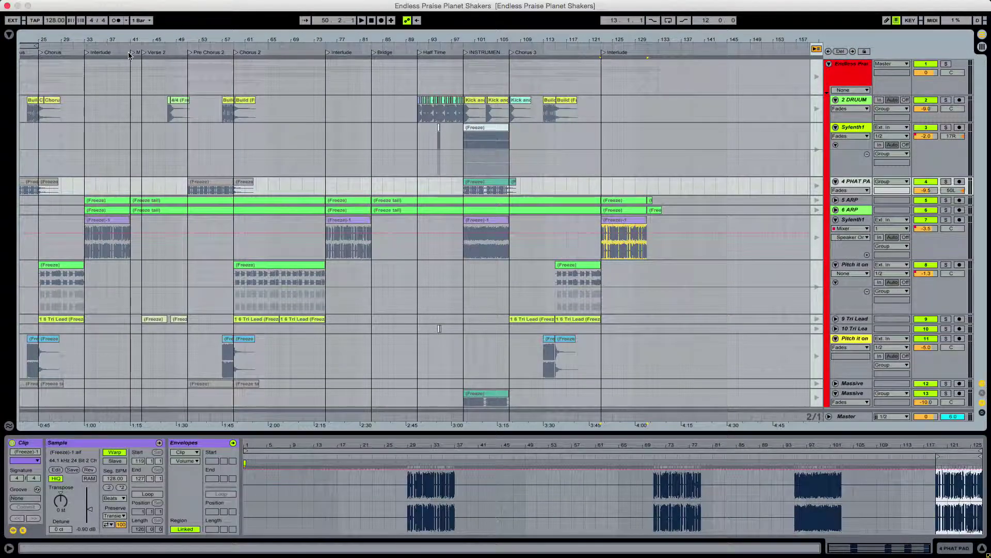
Fit the song's timeline from bar 1 in view and place the insert marker at bar 5 on the 2 DRUUM track
left_click(57, 119)
scroll(59, 118, "left", 10)
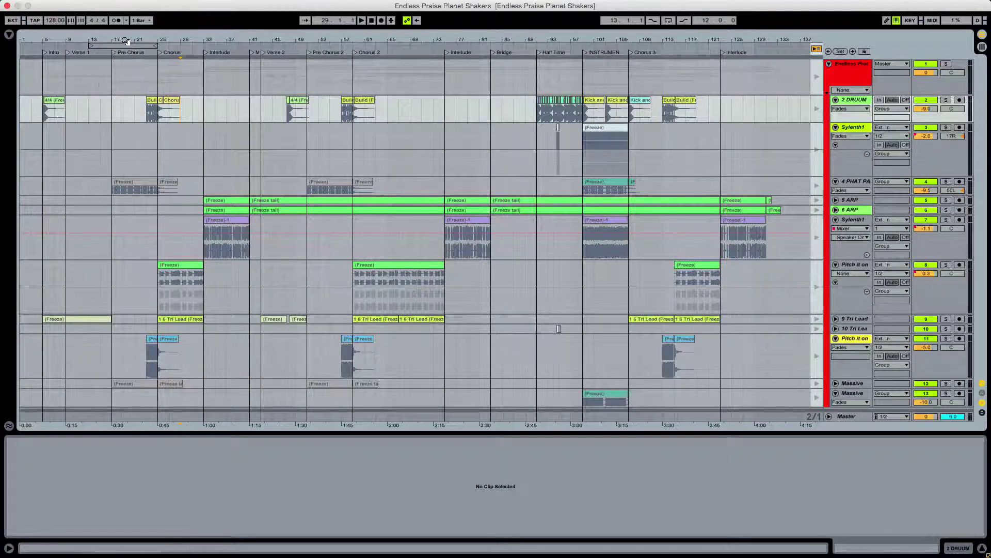
left_click_drag(125, 42, 126, 39)
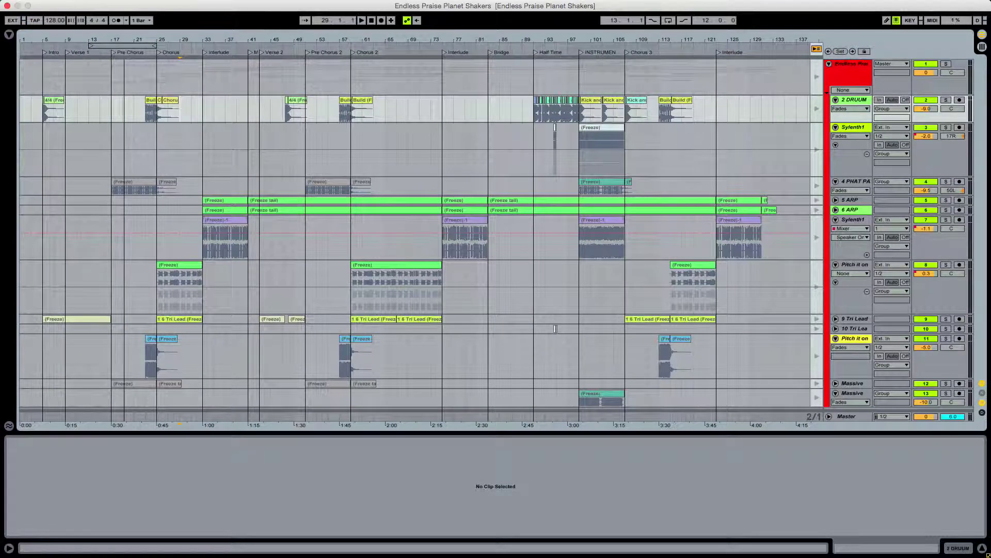
left_click(40, 116)
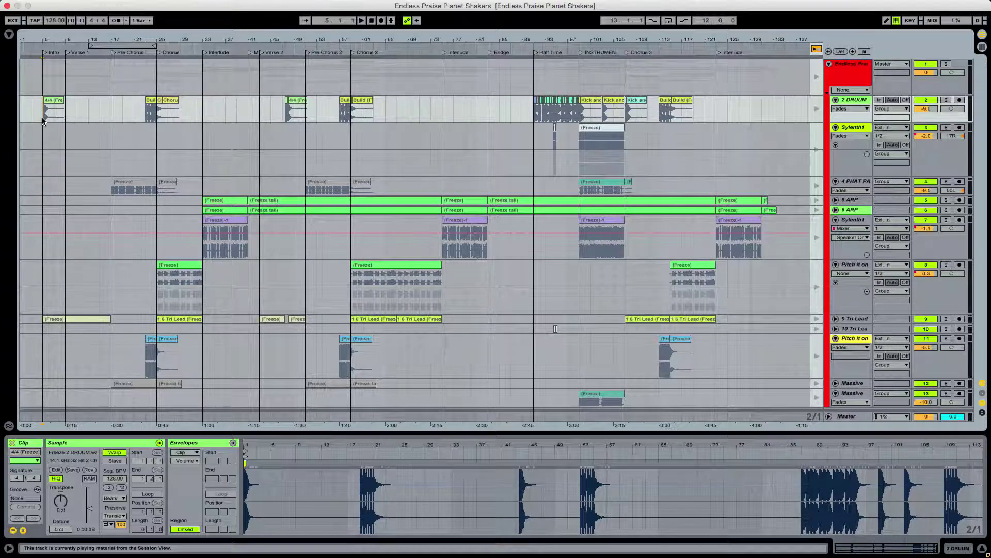
key("F11")
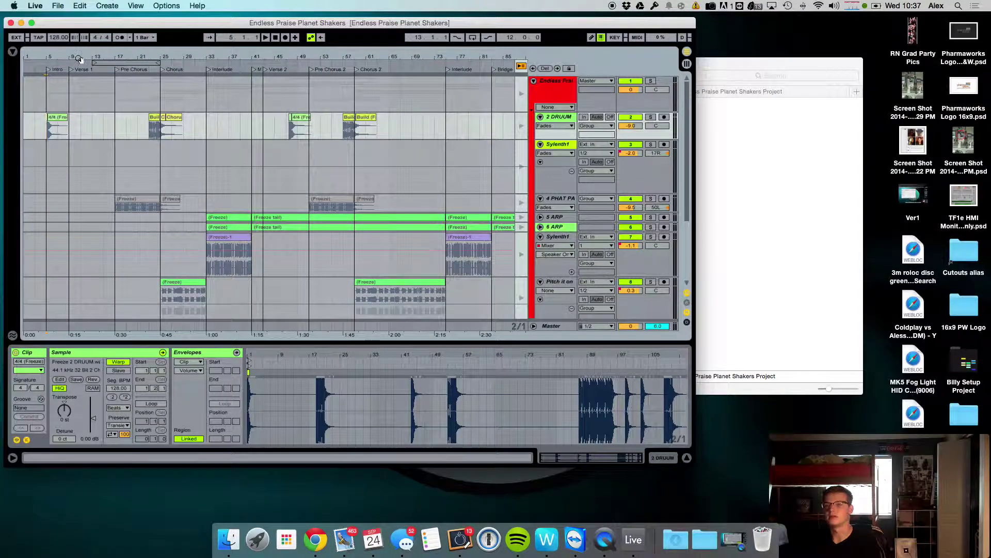
left_click(133, 5)
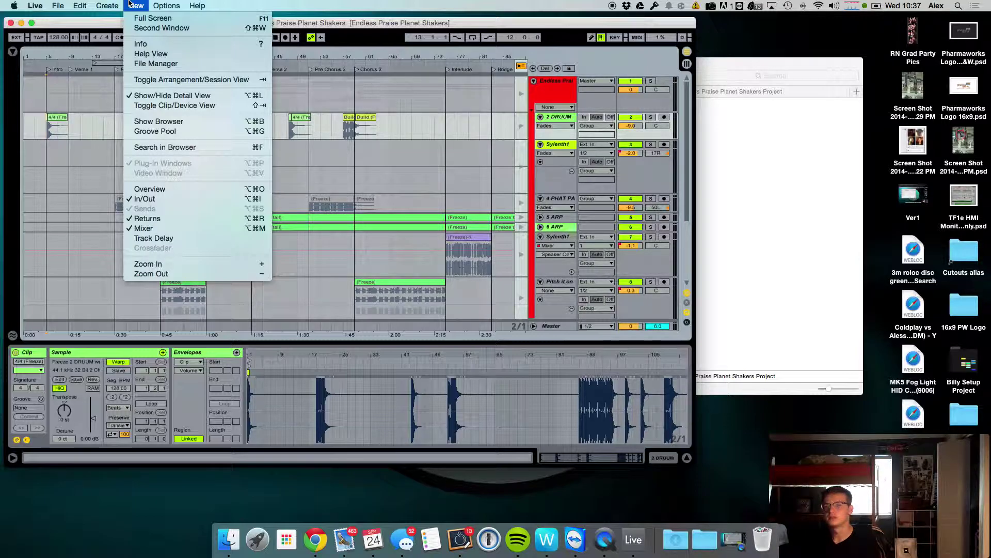
mouse_move(66, 4)
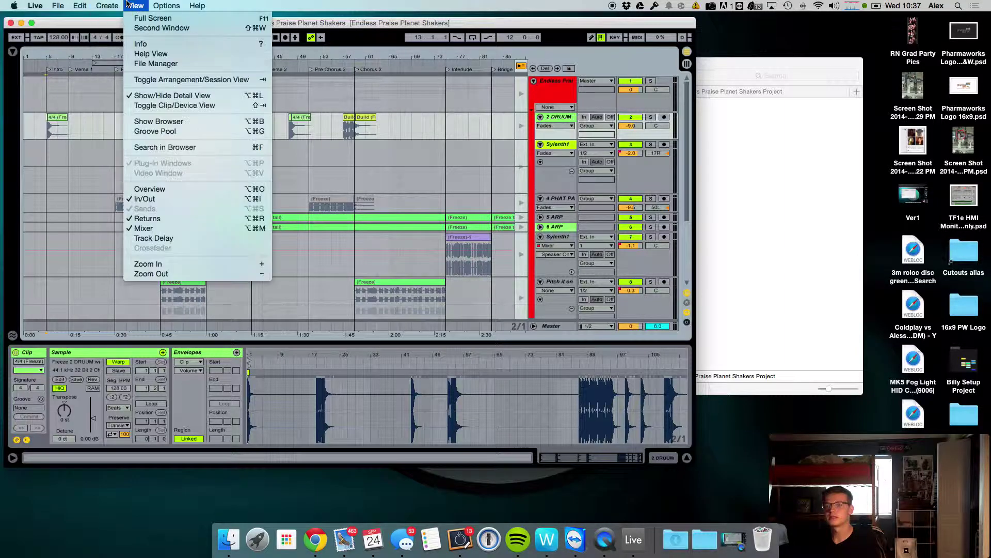
mouse_move(175, 4)
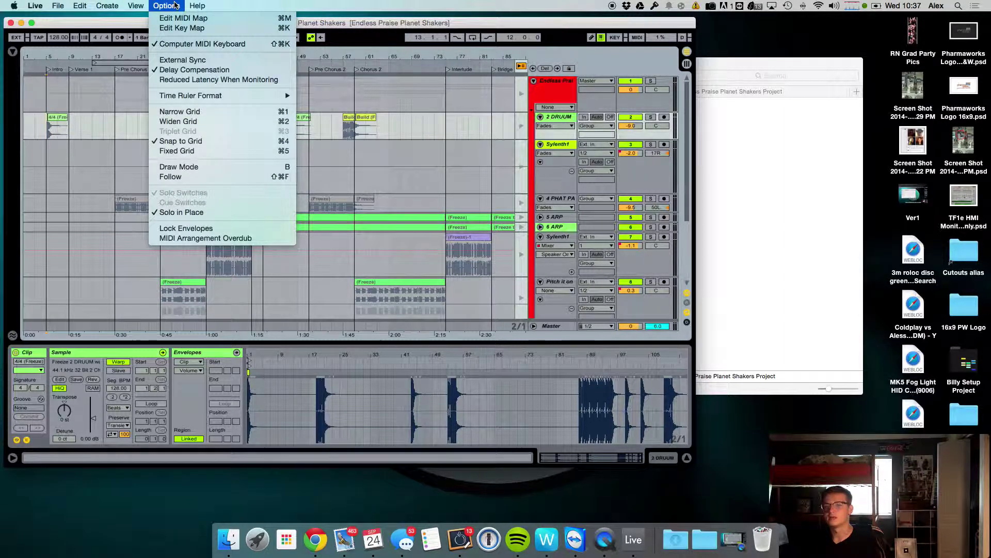
left_click(175, 5)
key("ctrl+super+f")
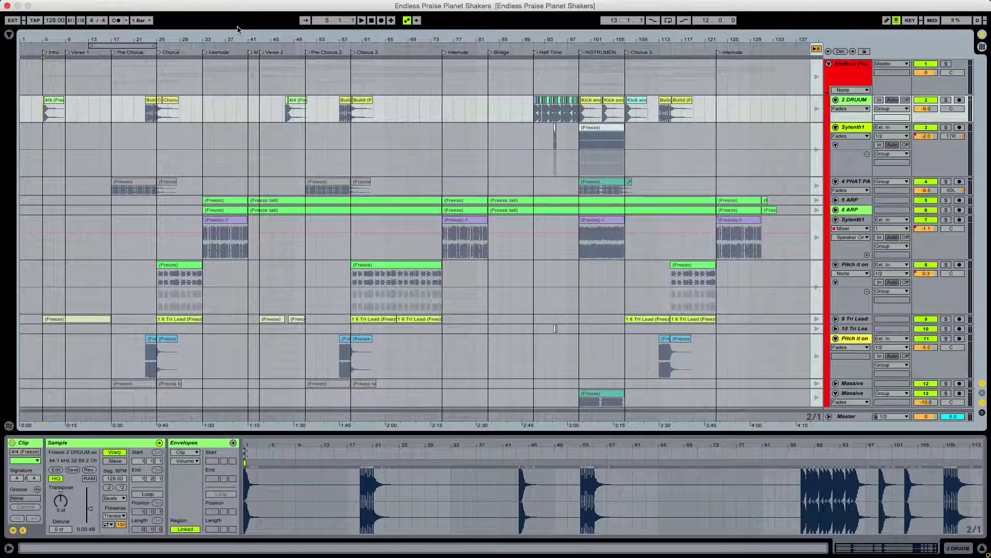
Select the full song range from bar 1 to bar 135 across all tracks in the Endless Praise group
left_click(43, 117)
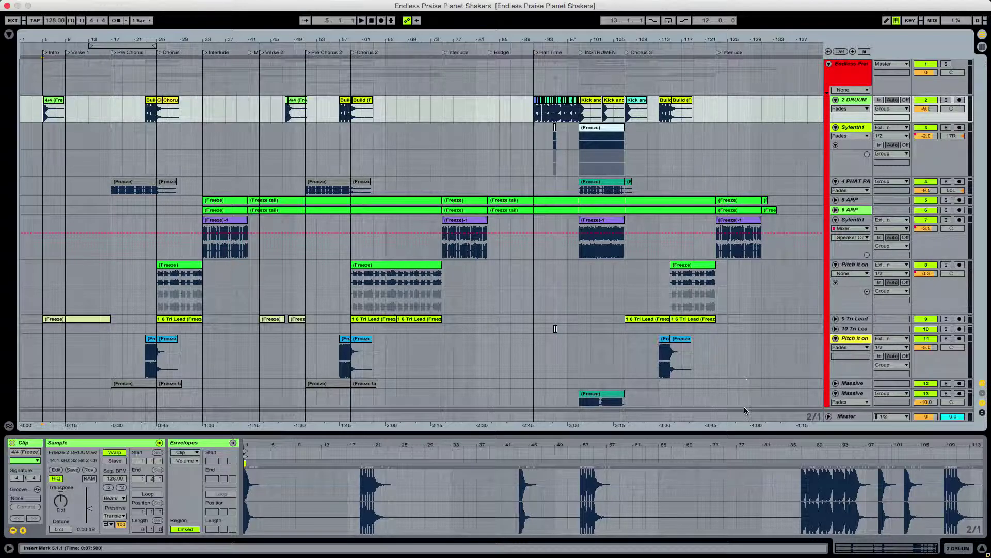
left_click(43, 135)
left_click(43, 109)
left_click(867, 63)
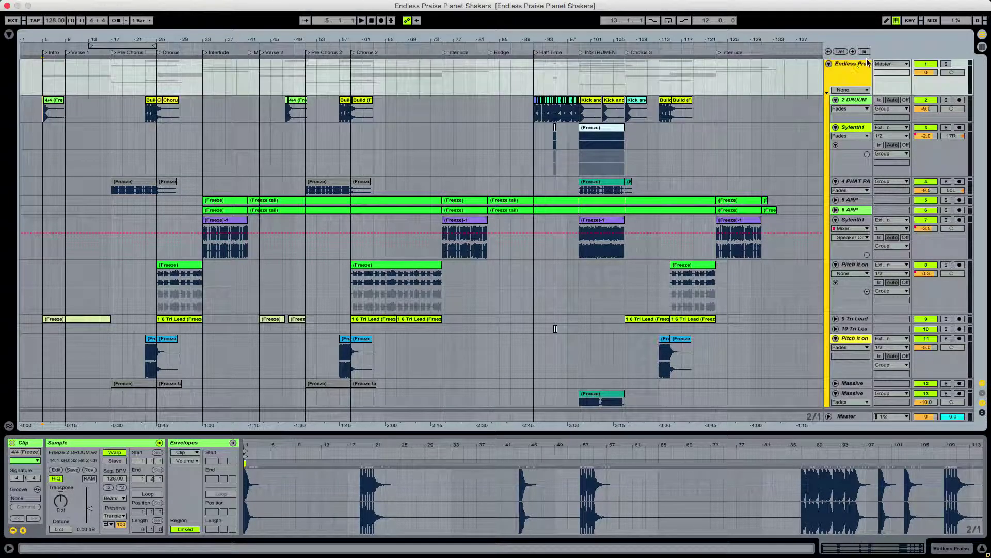
left_click_drag(42, 73, 785, 72)
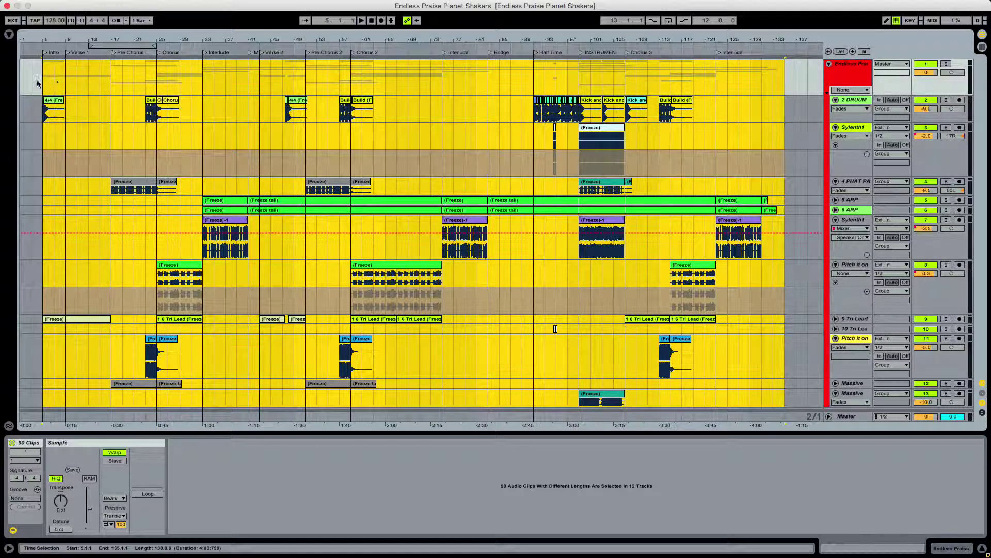
left_click_drag(24, 71, 785, 67)
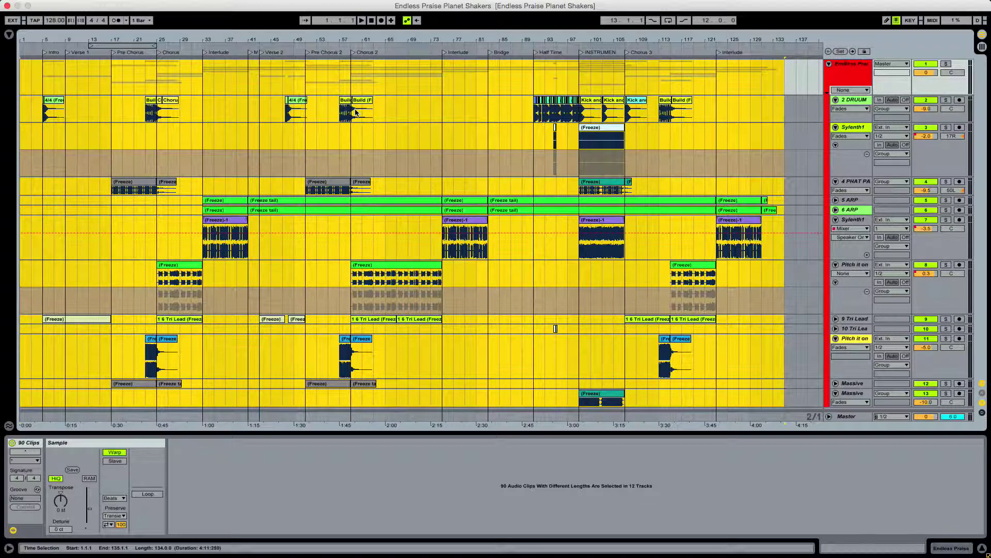
Leave full screen and open the audio/video export settings for the selected song range
key("ctrl+super+f")
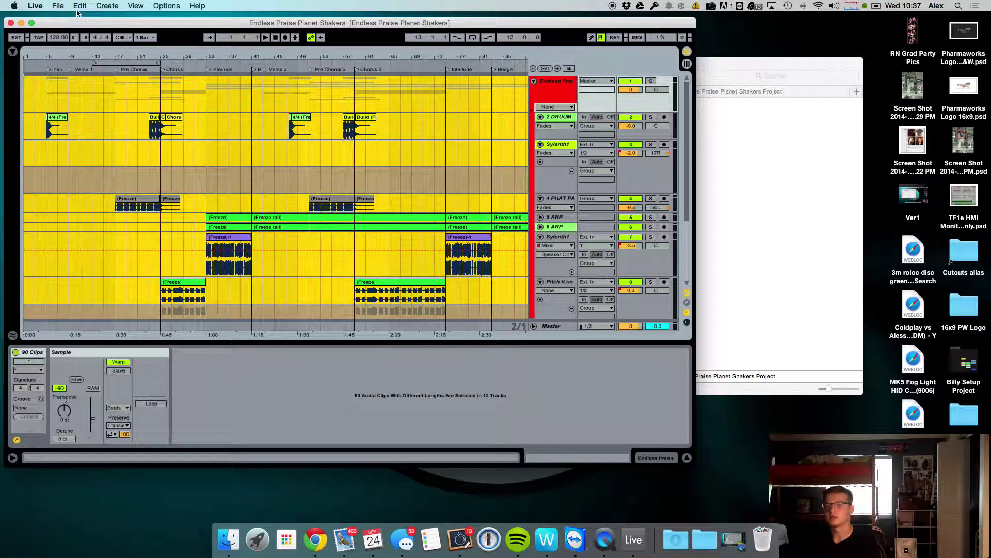
left_click(57, 5)
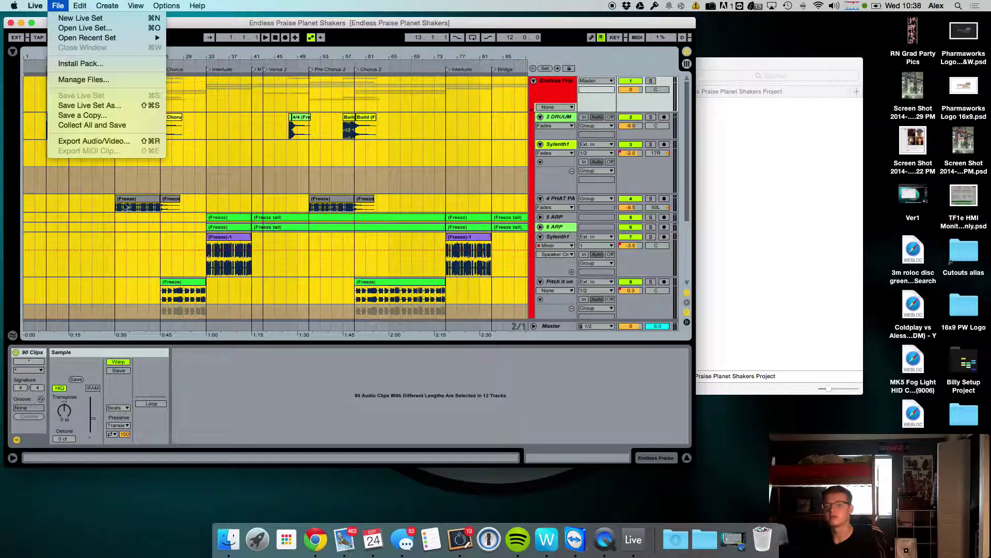
left_click(130, 143)
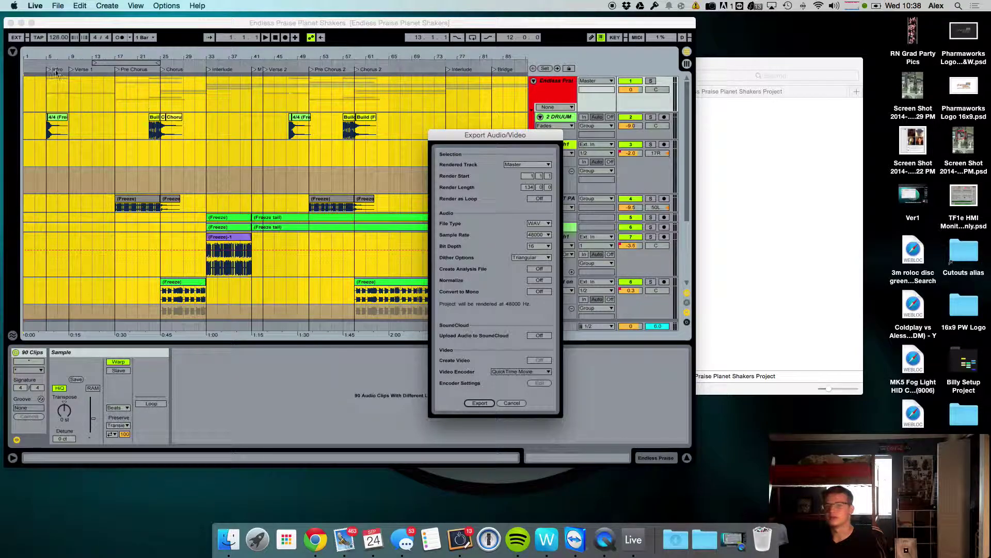
Check the render start and length, and set the rendered track to Individual Tracks
left_click(528, 187)
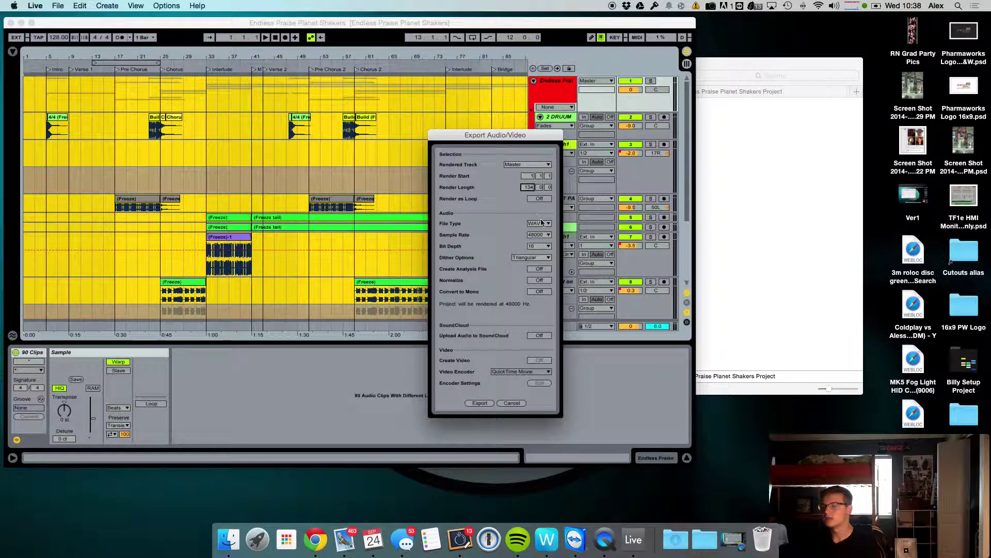
left_click(549, 187)
left_click(528, 175)
left_click(532, 164)
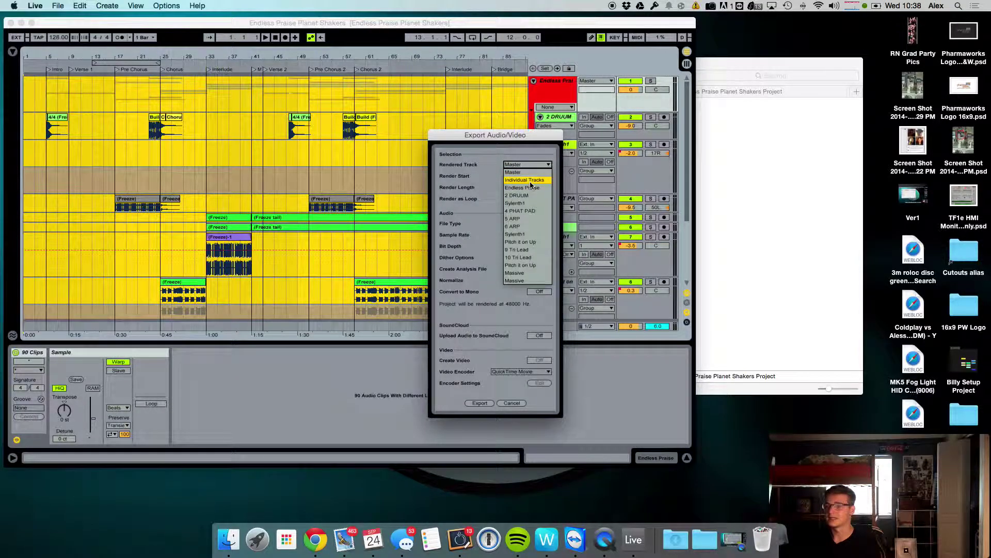
left_click(530, 182)
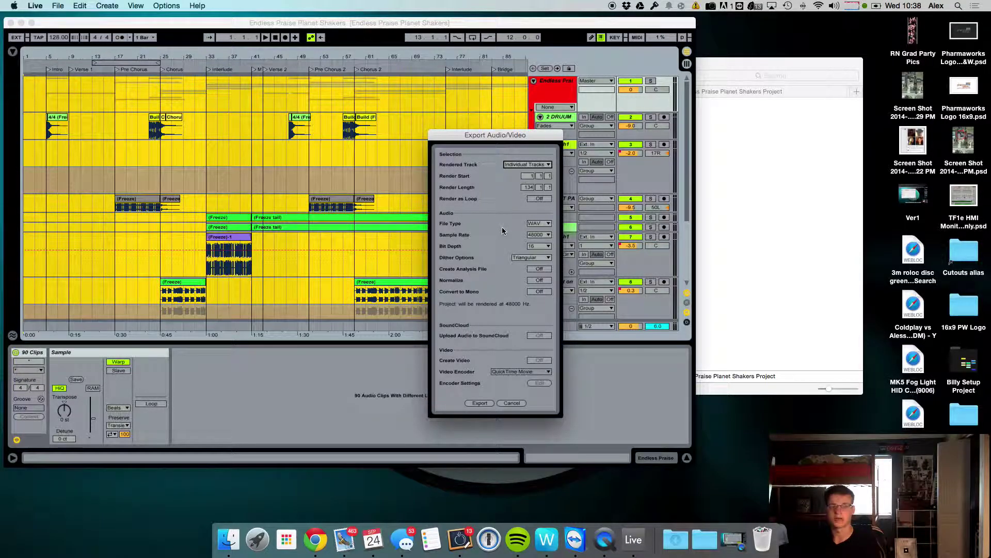
Keep WAV as the export file type and choose a sample rate of 48000
left_click(537, 223)
left_click(539, 224)
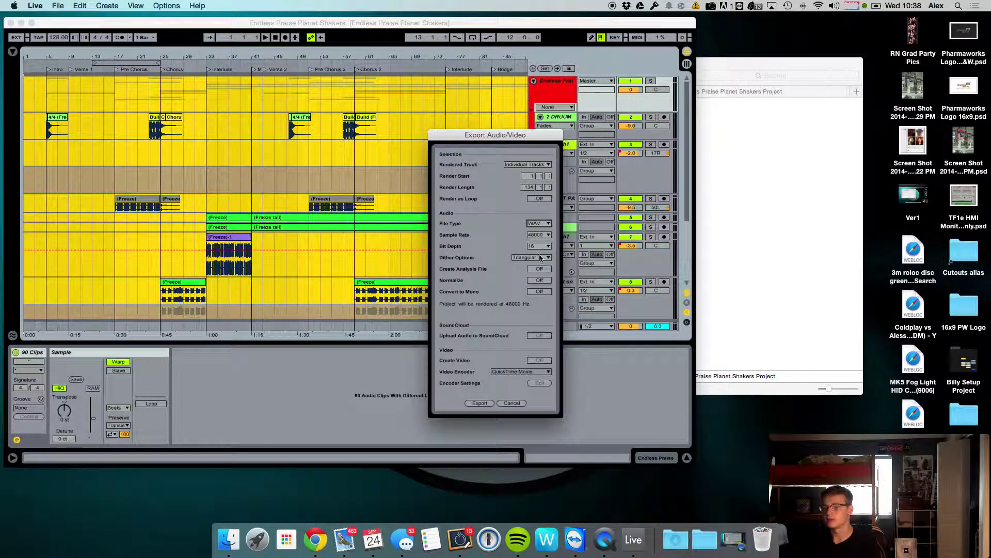
left_click(539, 236)
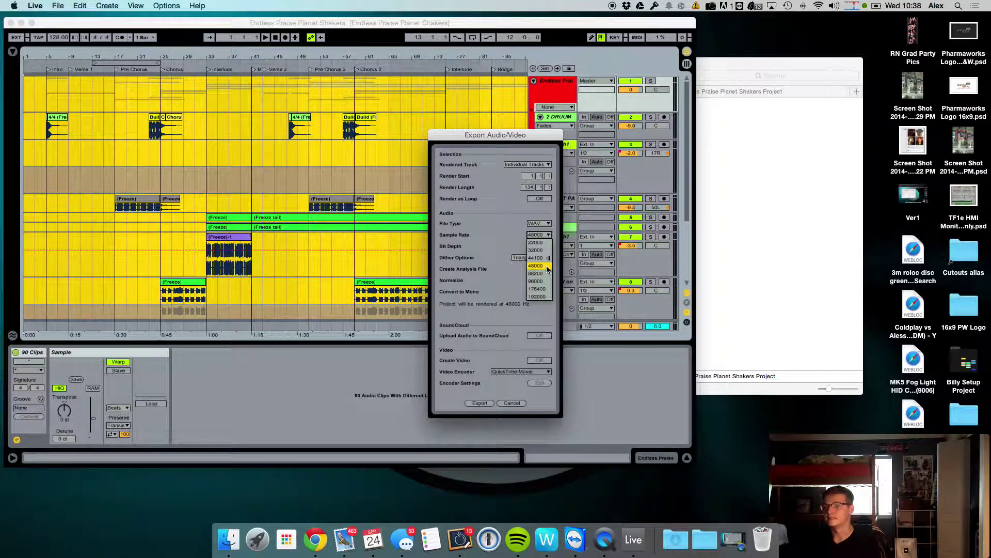
left_click(537, 266)
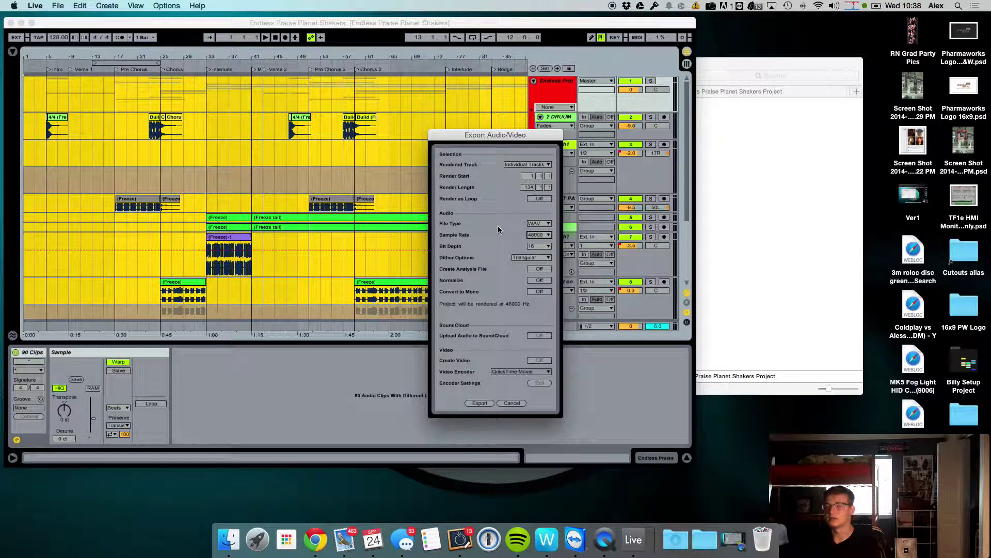
left_click(534, 235)
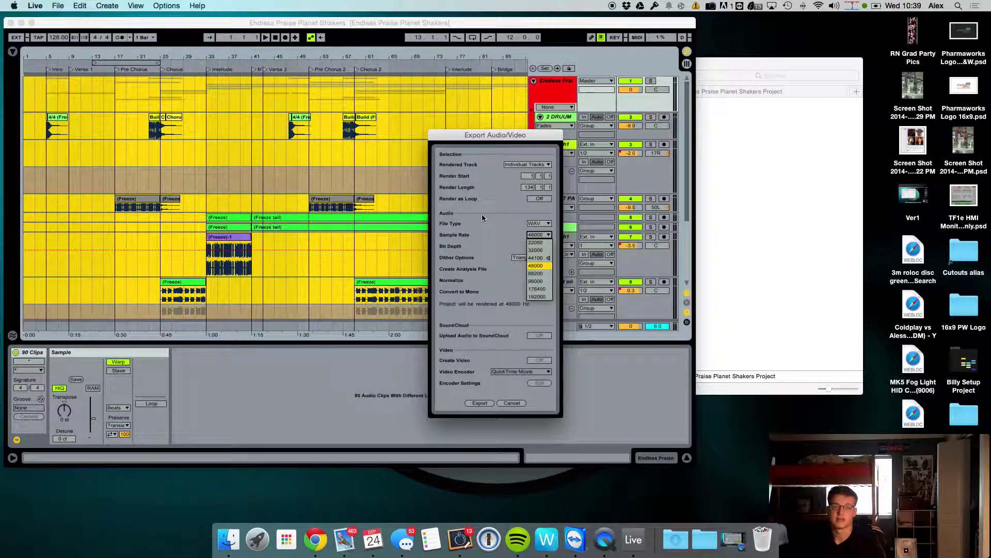
left_click(486, 223)
left_click(539, 235)
left_click(542, 267)
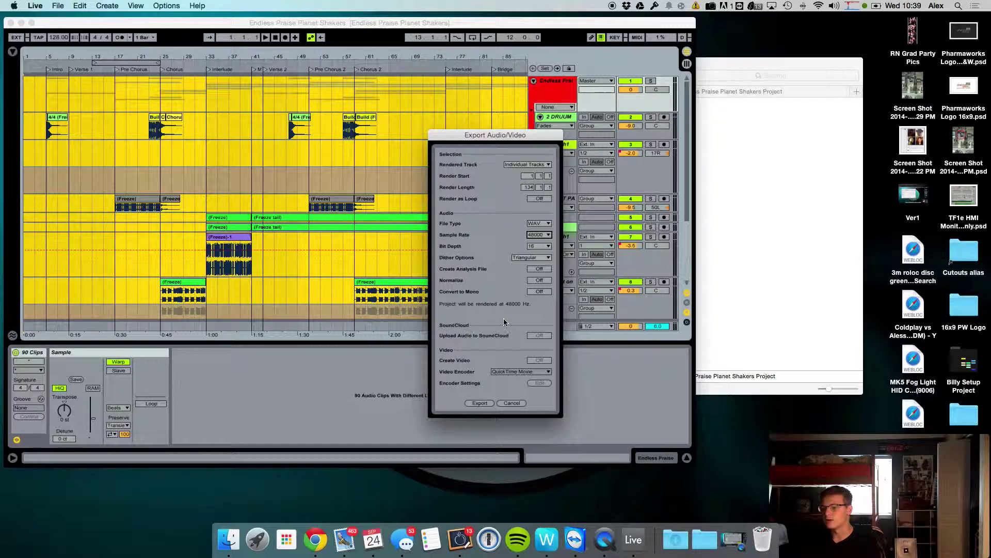
Start the export and choose the TEMP folder on the Desktop as its save location
left_click(481, 402)
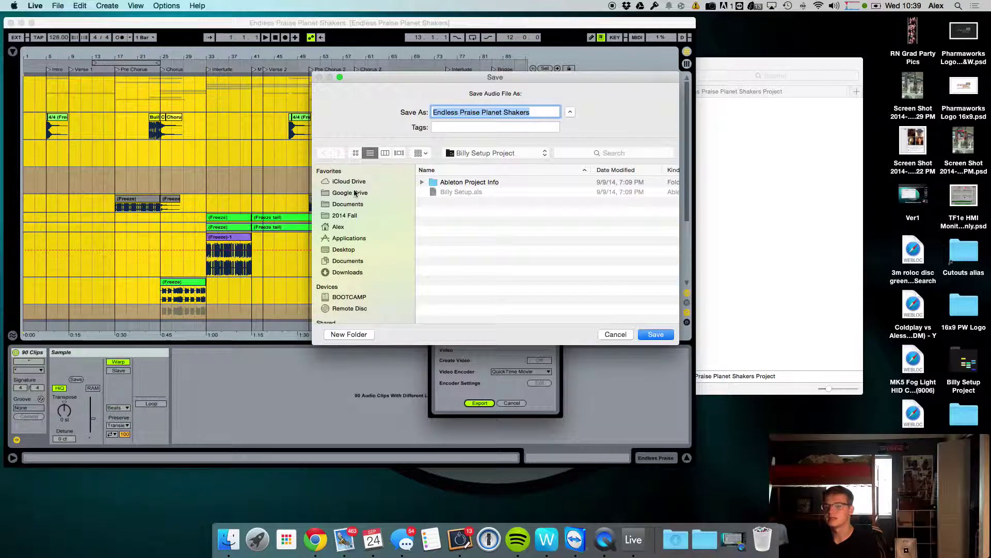
left_click(344, 249)
scroll(469, 268, "down", 5)
double_click(463, 278)
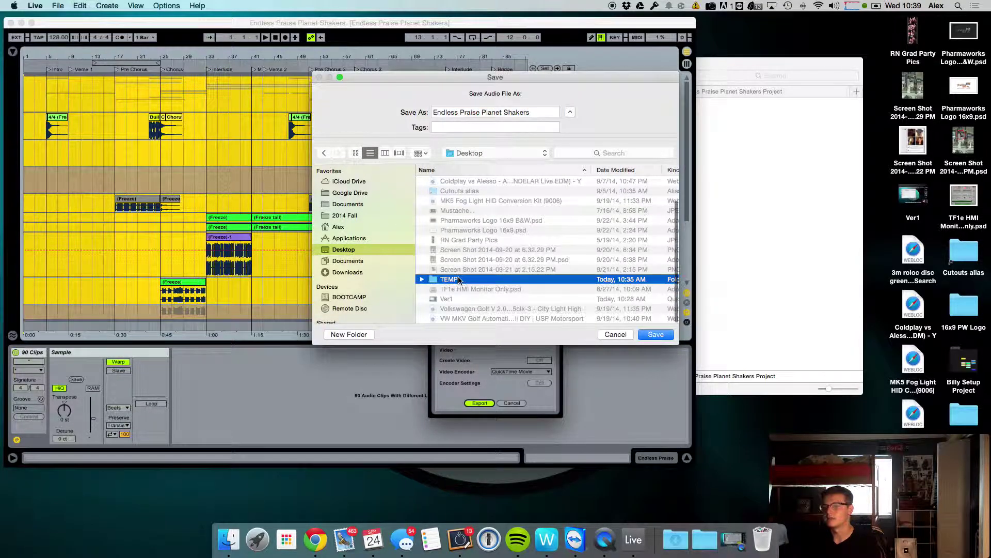
Create a folder named Endless Praise Stems inside TEMP and save the exported tracks into it
left_click(363, 335)
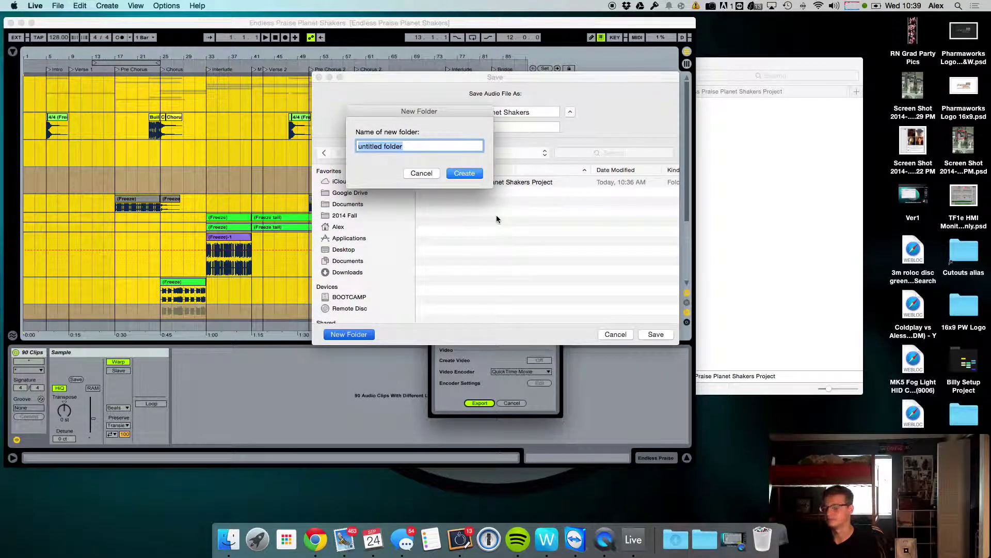
type("En")
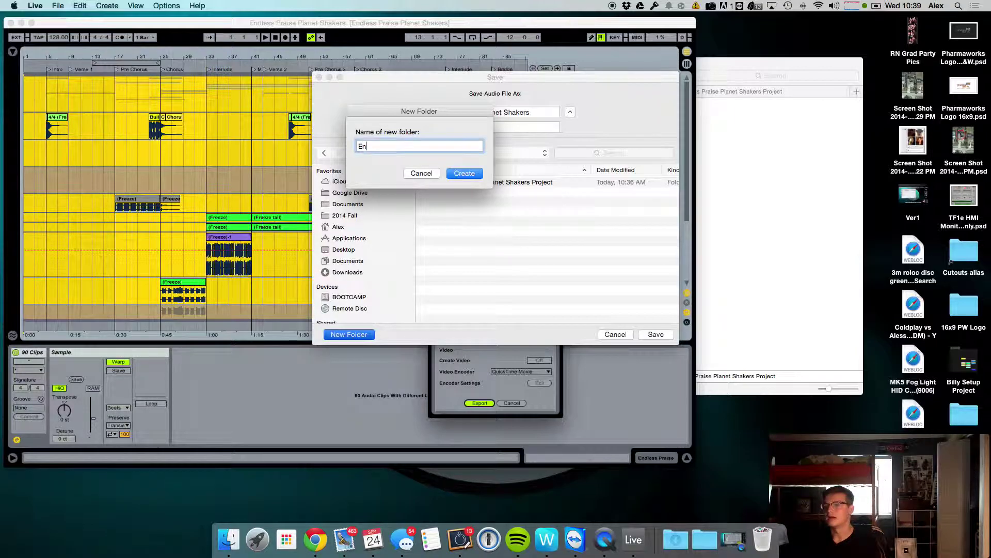
type("dless Praise Stems")
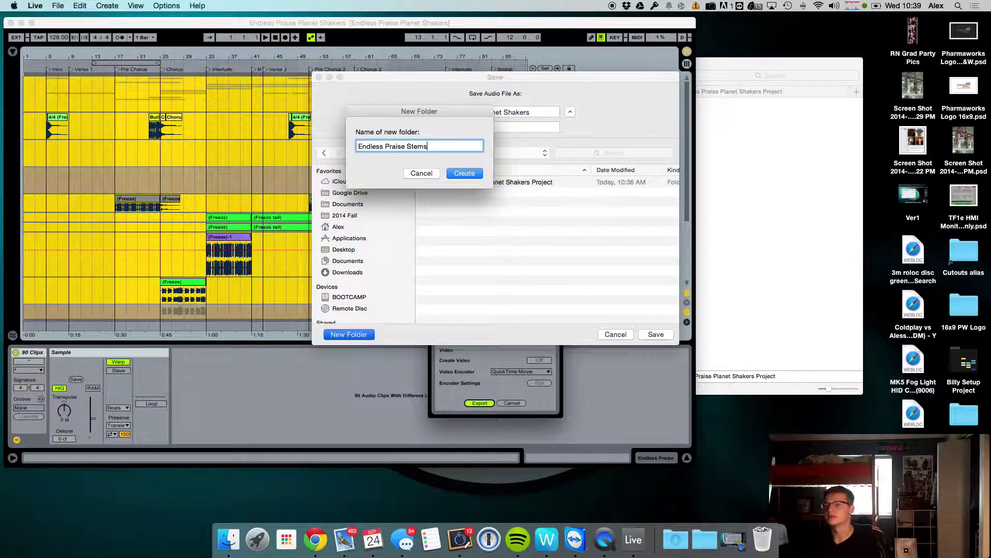
key("Return")
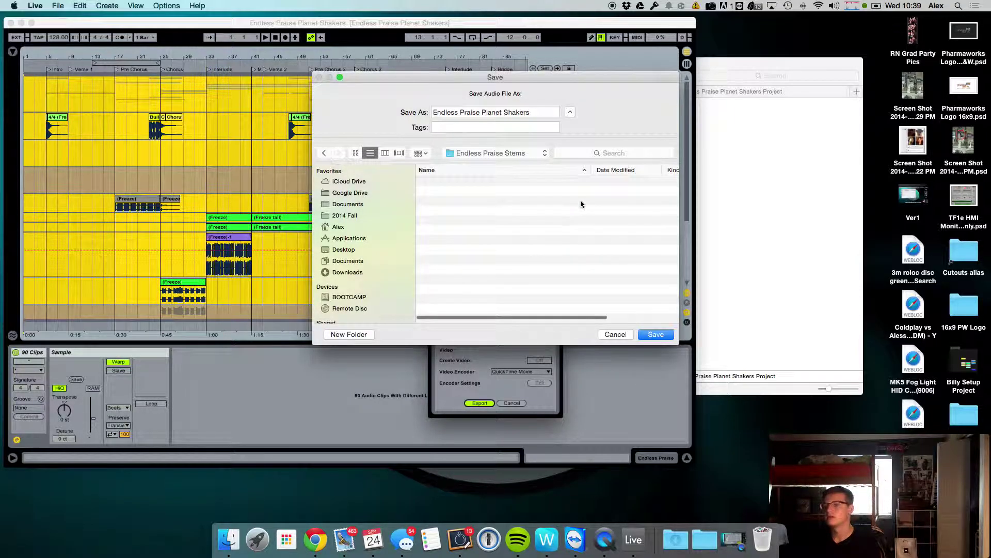
left_click(656, 335)
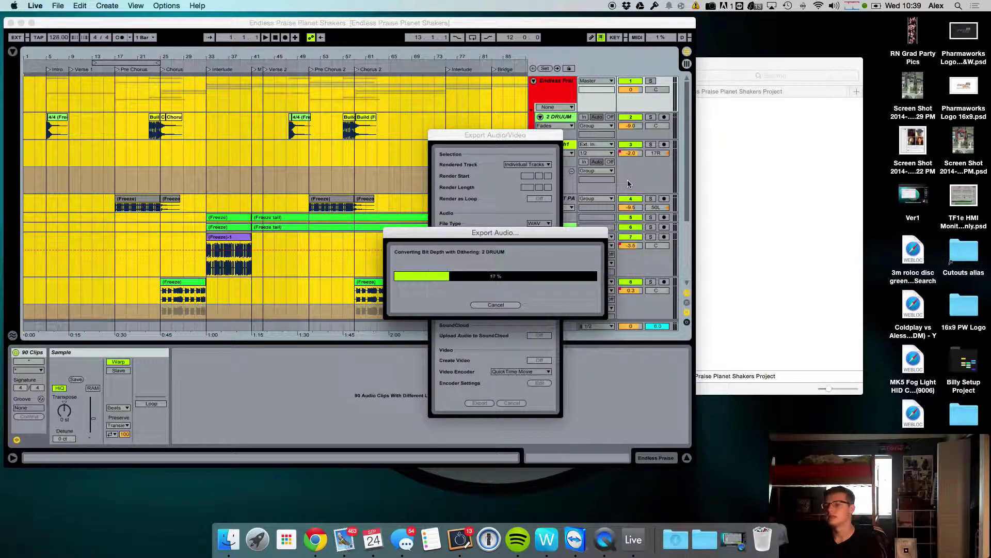
Switch to Finder and open the Endless Praise Stems folder inside TEMP
left_click(846, 207)
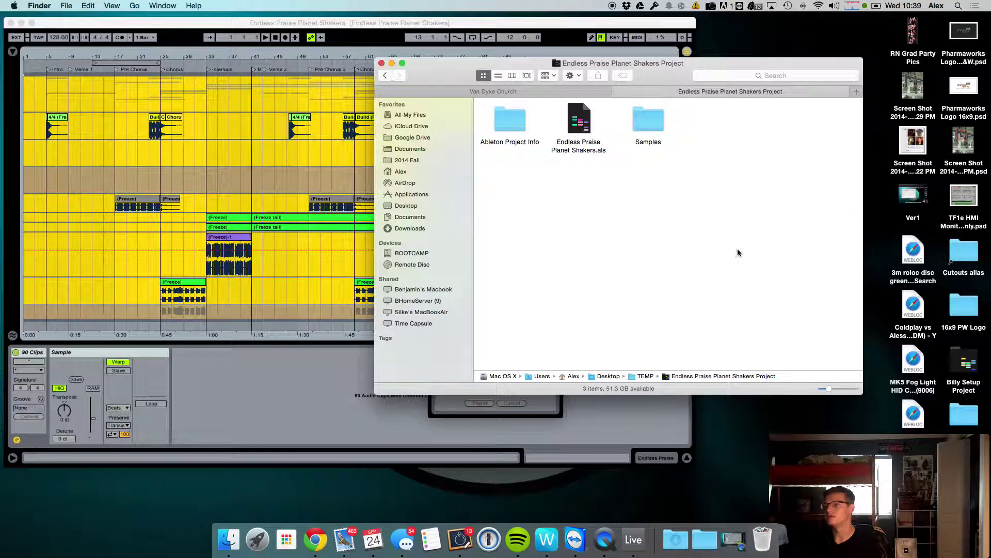
double_click(645, 117)
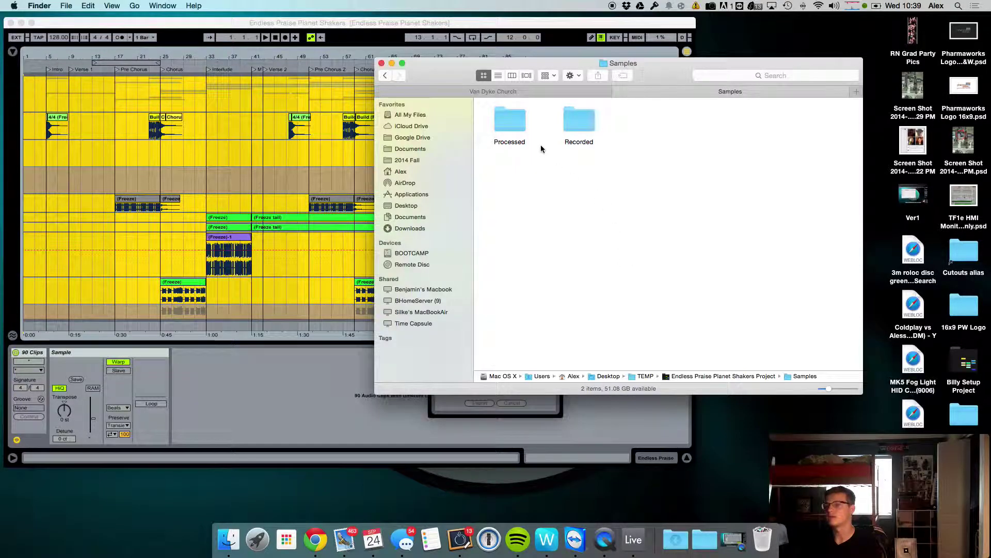
left_click(385, 76)
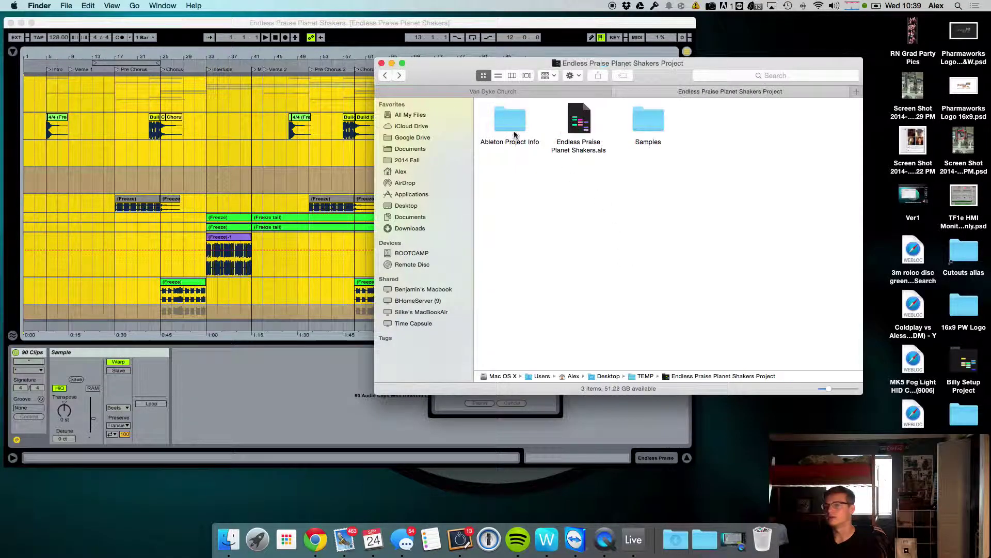
left_click(623, 63, "super")
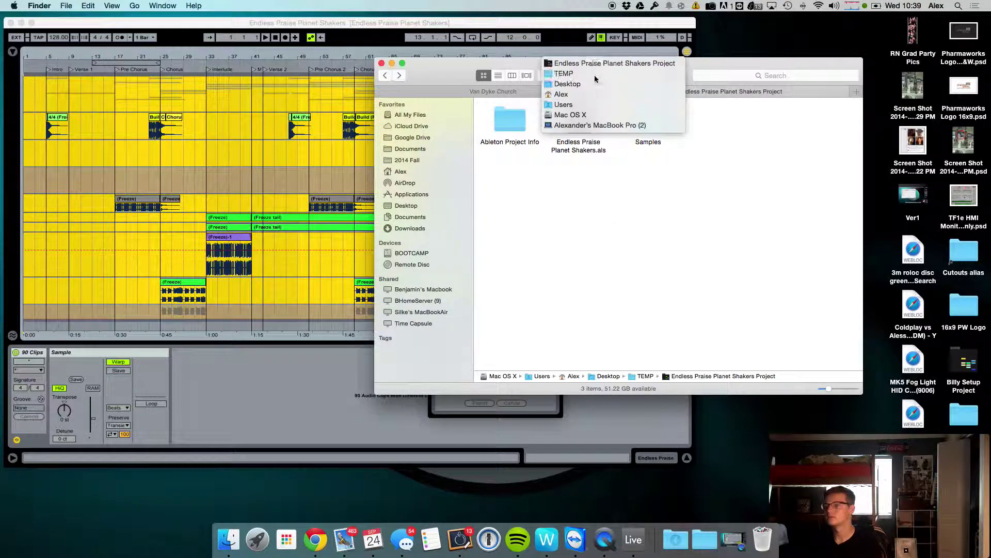
left_click(578, 76)
left_click(618, 63, "super")
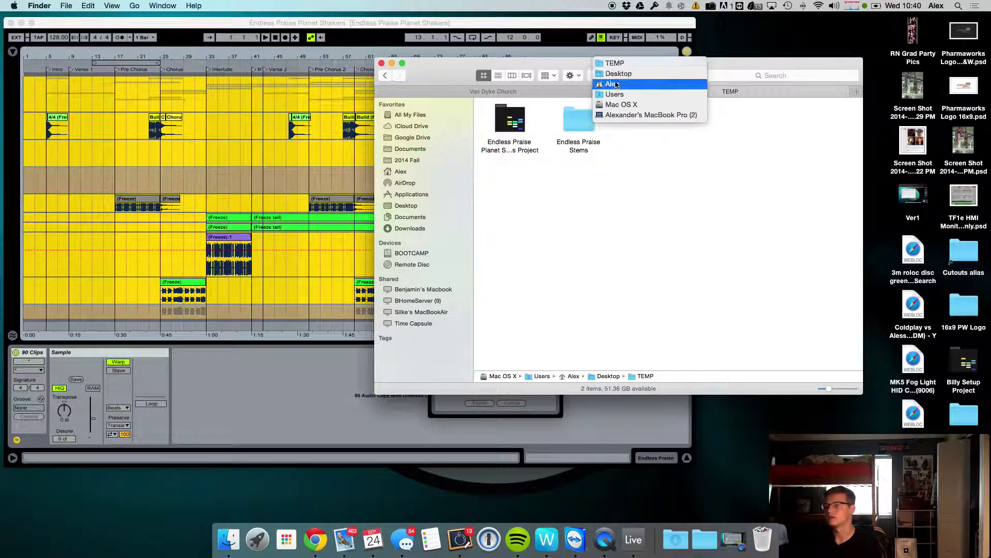
left_click(554, 230)
double_click(574, 144)
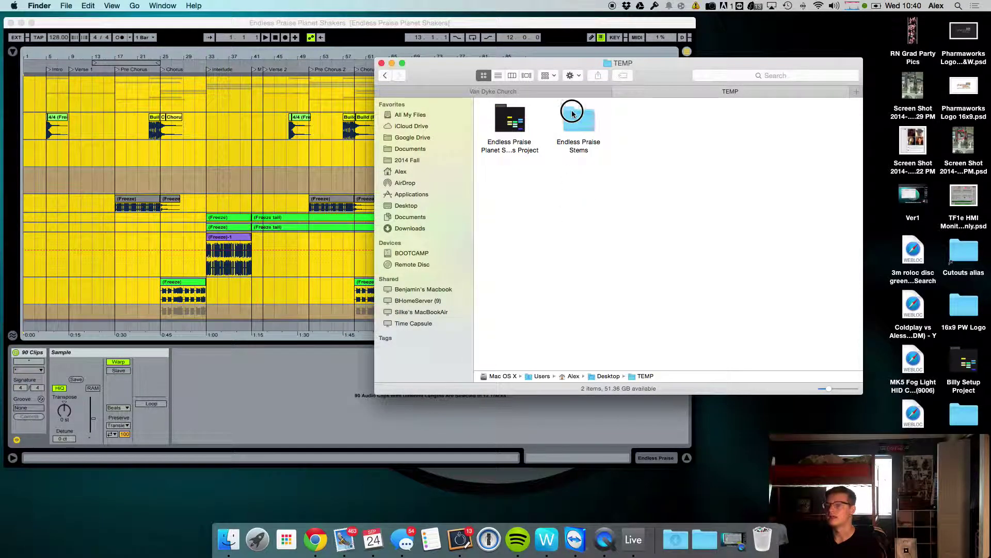
Preview the exported Endless Praise Planet Shakers 2 DRUUM.wav and skip ahead to a later part of the song
left_click_drag(551, 62, 606, 110)
left_click(571, 165)
mouse_move(580, 177)
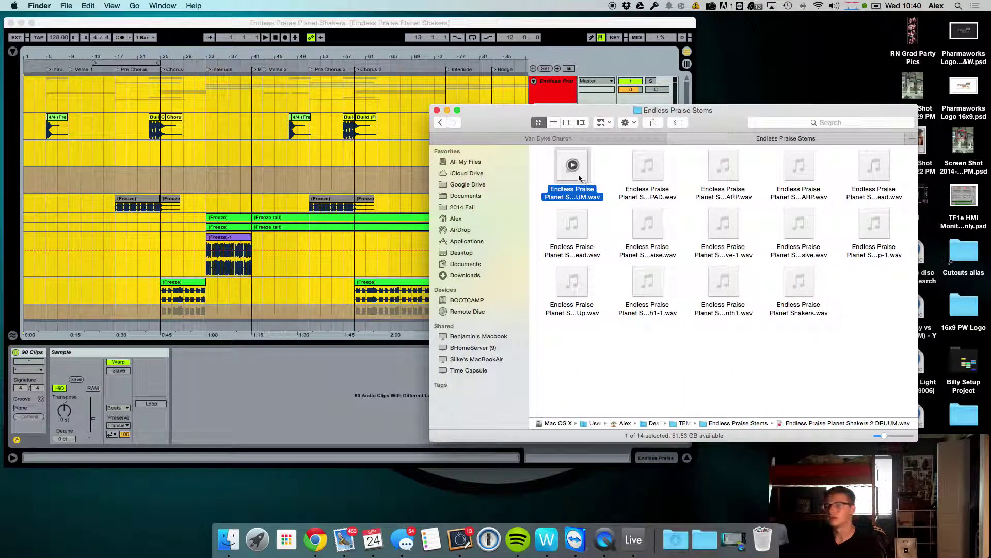
key("space")
left_click_drag(394, 351, 535, 352)
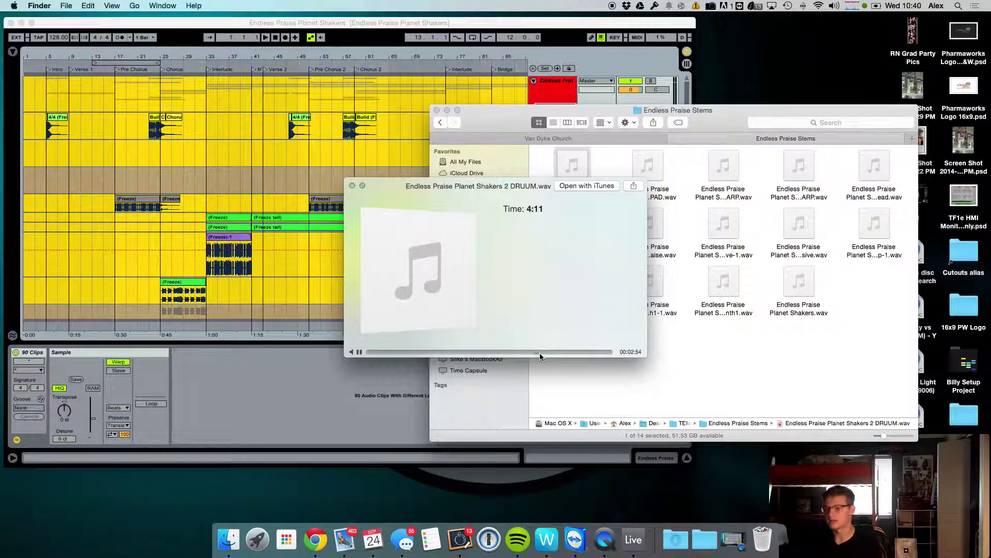
left_click(735, 404)
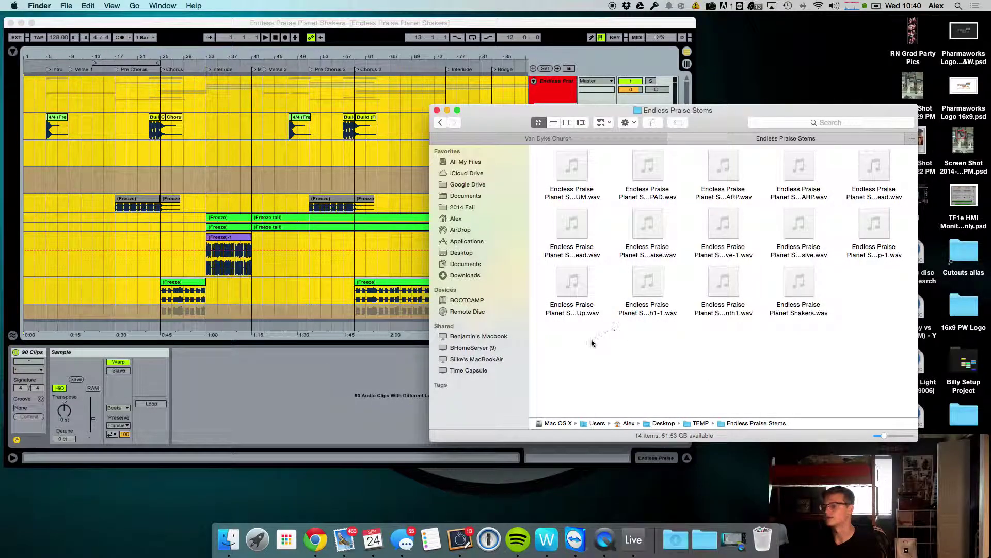
Switch back to Live, create a new Live Set and show its Arrangement View
left_click(224, 120)
left_click(200, 120)
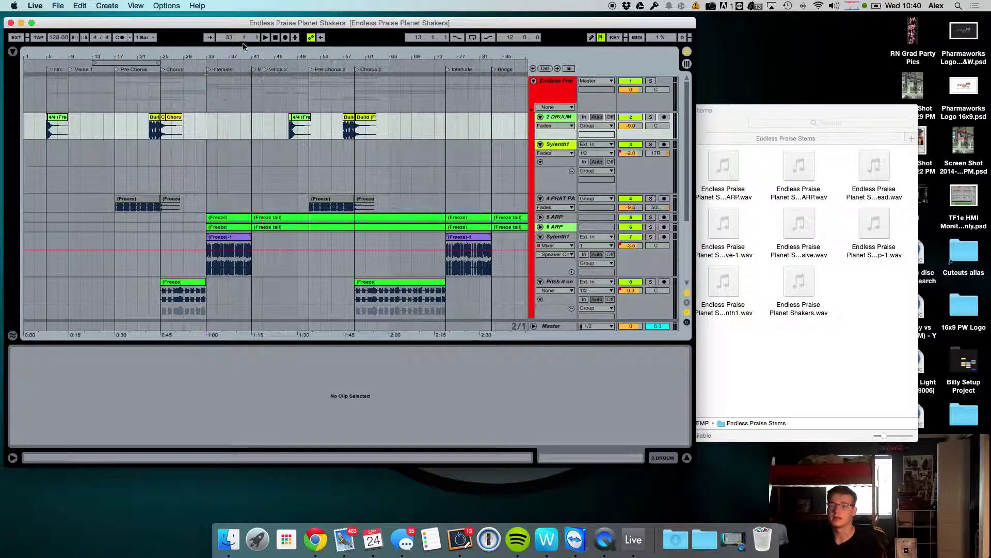
key("super+n")
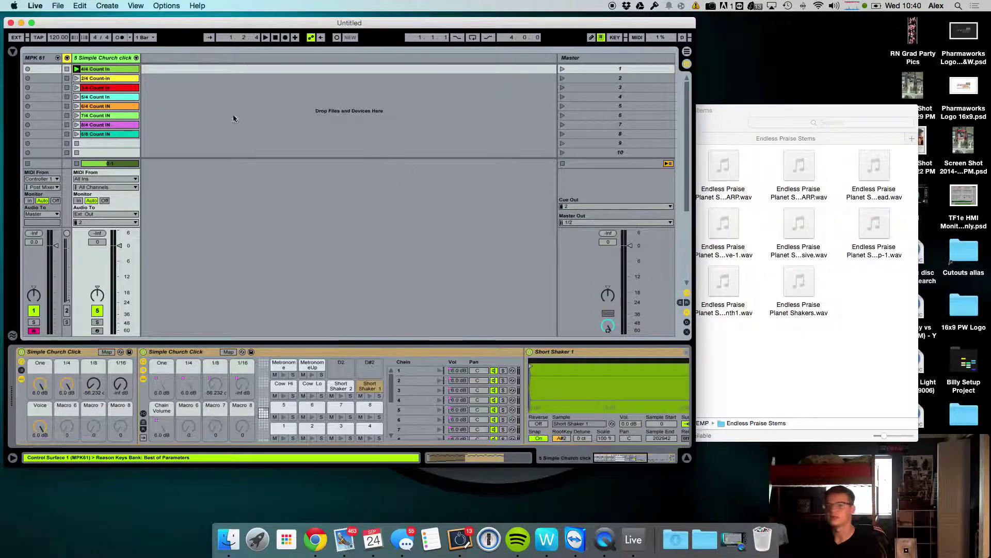
key("Tab")
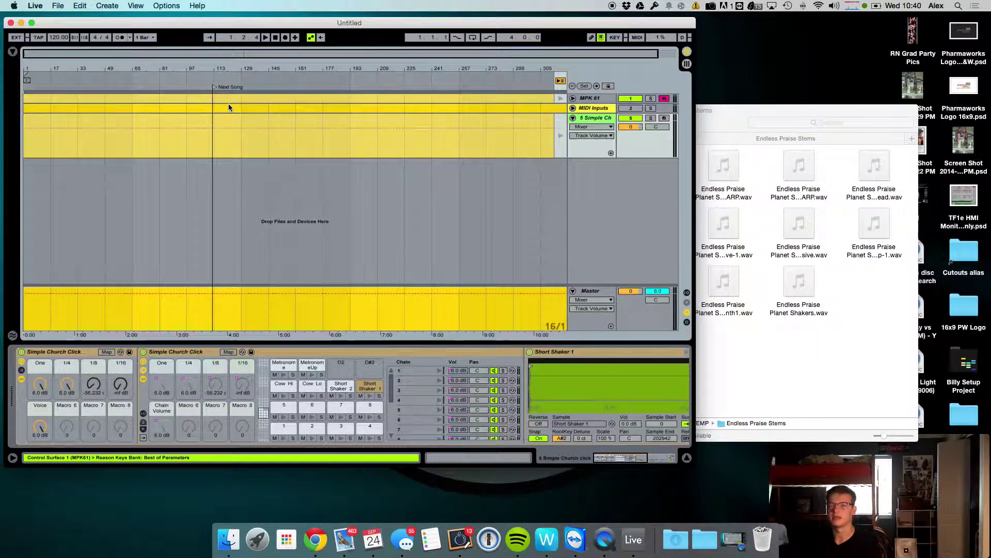
Insert three audio tracks between the MIDI Inputs and Simple Church click tracks
key("super+t")
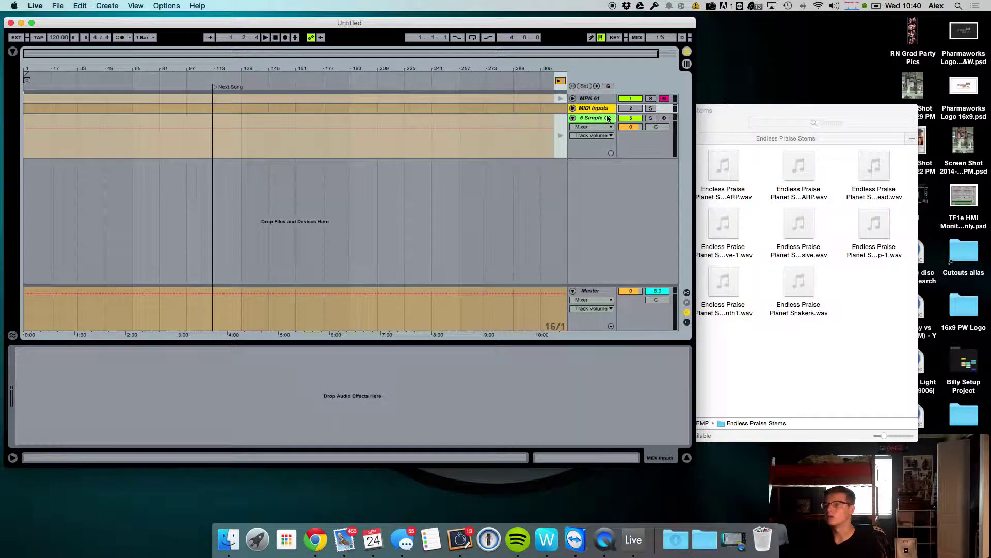
key("super+t")
key("super+t")
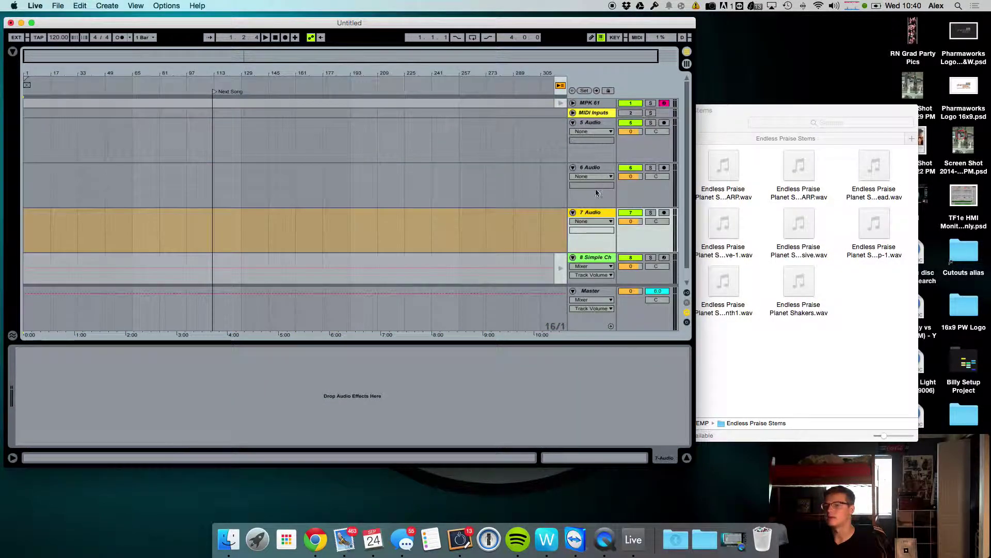
Import Endless Praise Planet Shakers 2 DRUUM.wav from Finder onto the 5 Audio track at bar 1
left_click(31, 140)
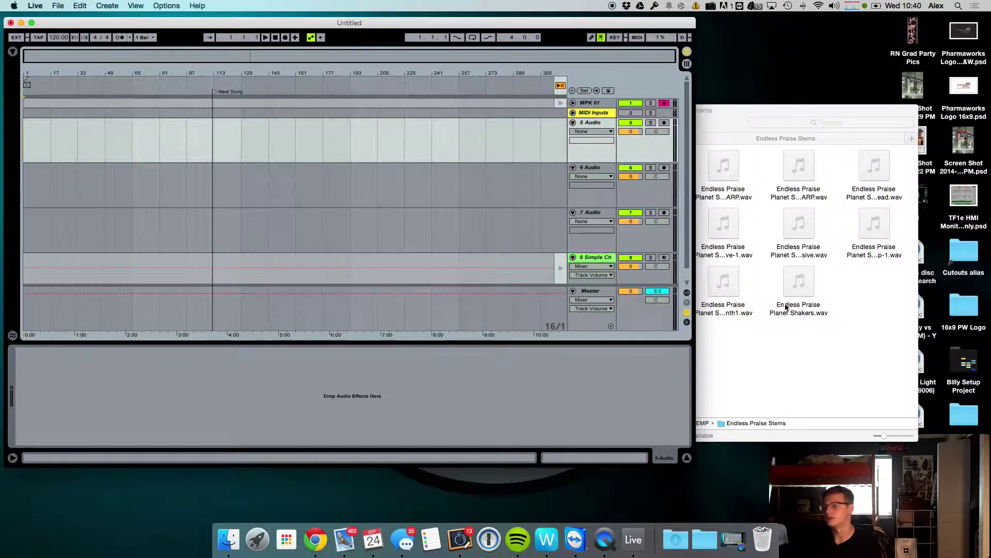
left_click(739, 325)
left_click_drag(576, 165, 23, 150)
left_click(118, 124)
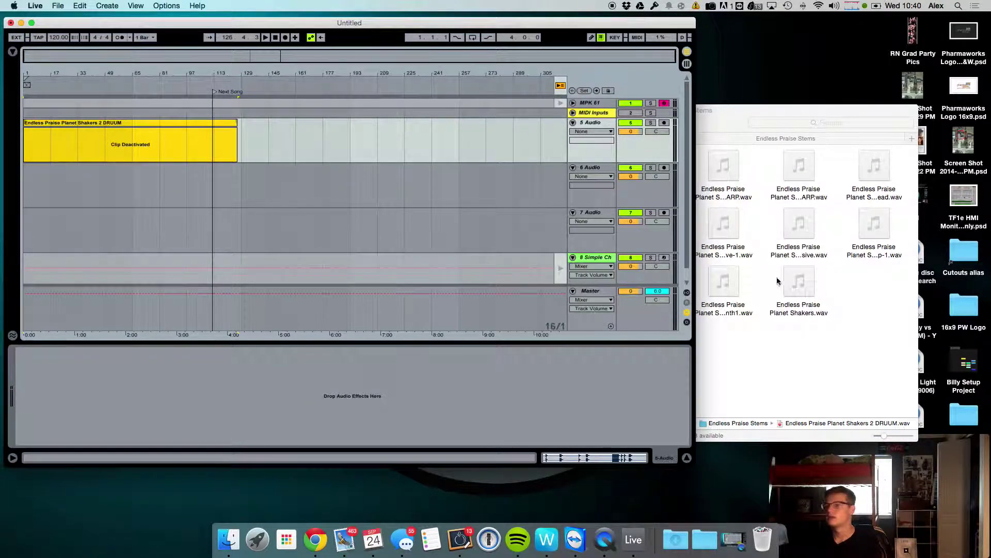
left_click(737, 348)
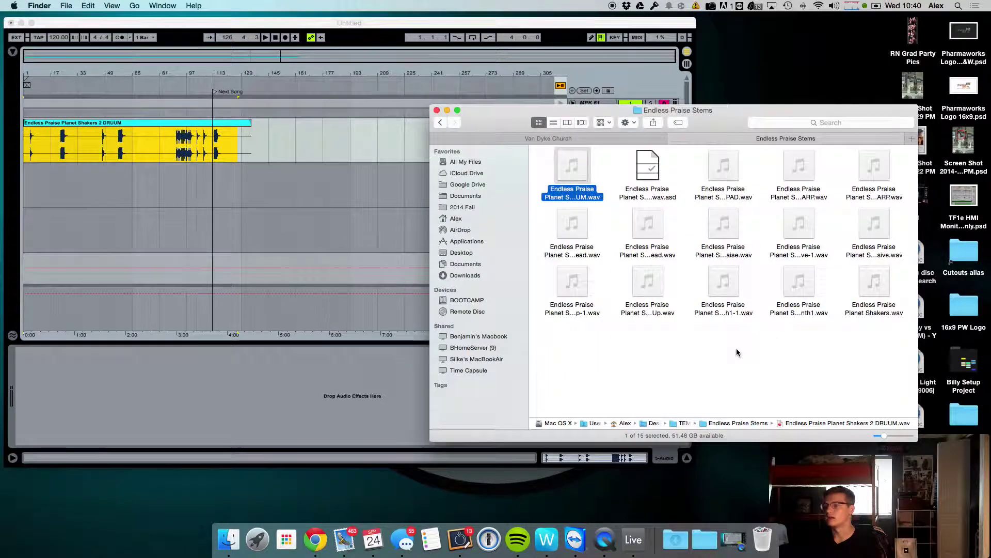
Import Endless Praise Planet Shakers 4 PHAT PAD.wav from Finder onto the 6 Audio track at bar 1
left_click(723, 166)
left_click_drag(723, 167, 24, 195)
left_click(647, 333)
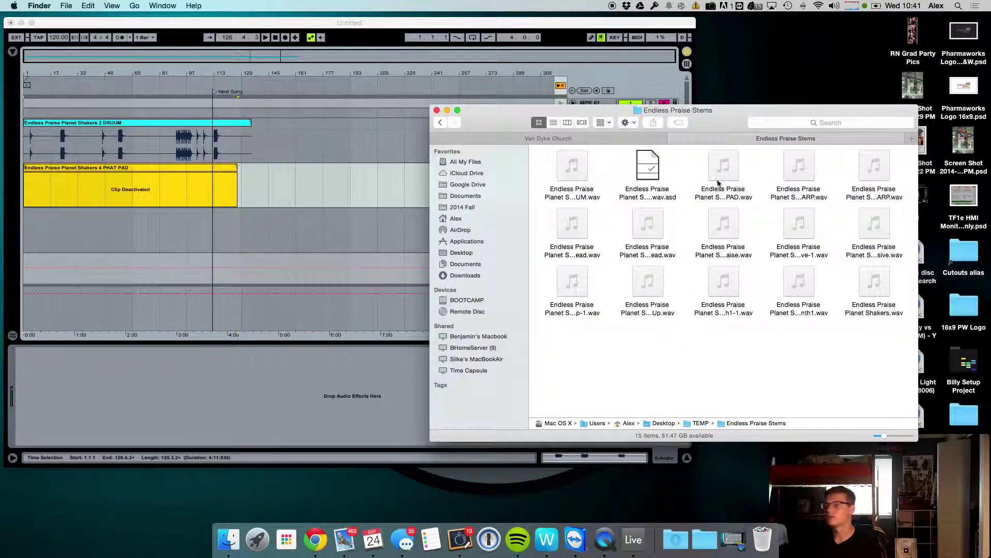
left_click(224, 168)
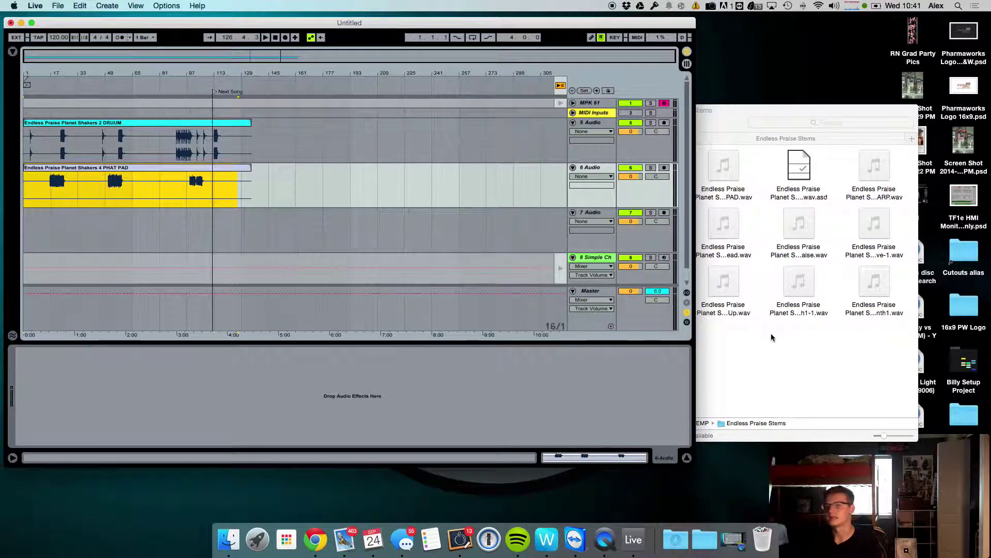
Import Endless Praise Planet Shakers 5 ARP.wav from Finder onto the 7 Audio track at bar 1
left_click(771, 332)
left_click_drag(873, 167, 32, 233)
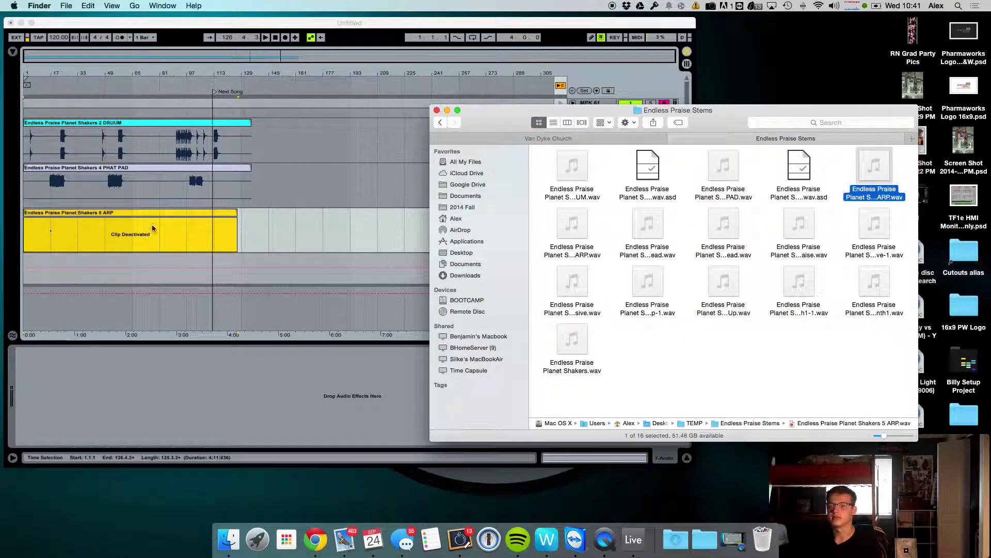
left_click(240, 232)
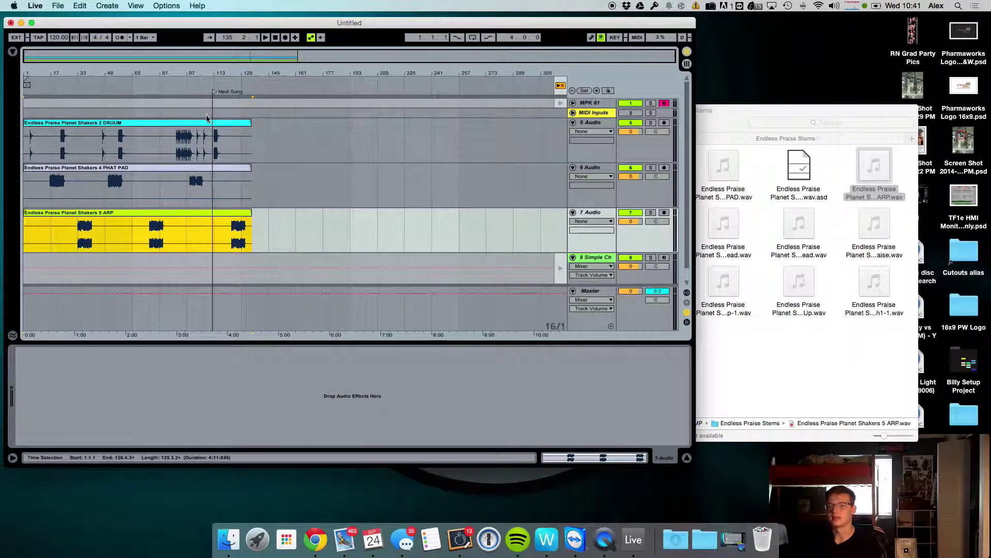
Compare where the three imported stem clips end by examining the close of the arrangement up close
key("Up")
key("Up")
key("Down")
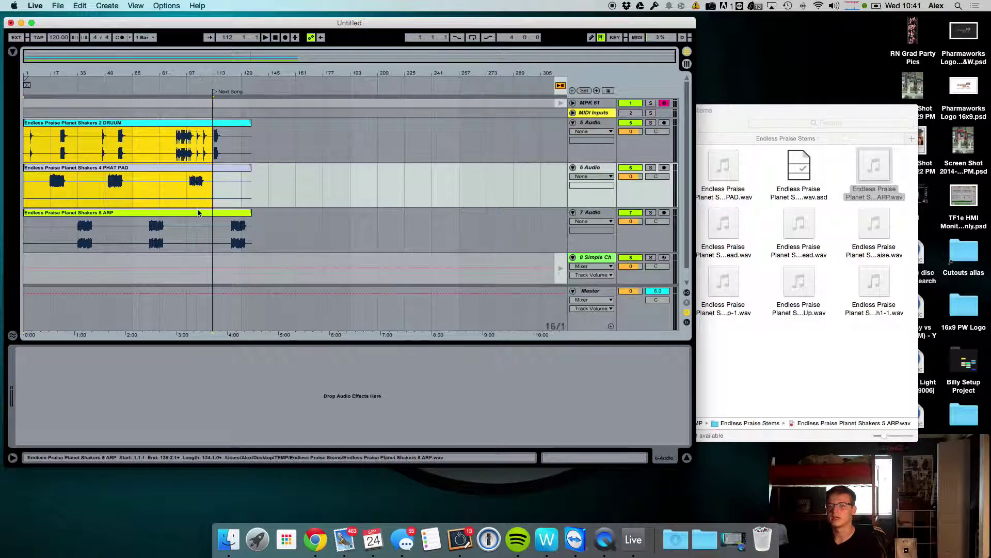
key("Down")
left_click_drag(269, 72, 268, 116)
left_click_drag(268, 72, 268, 118)
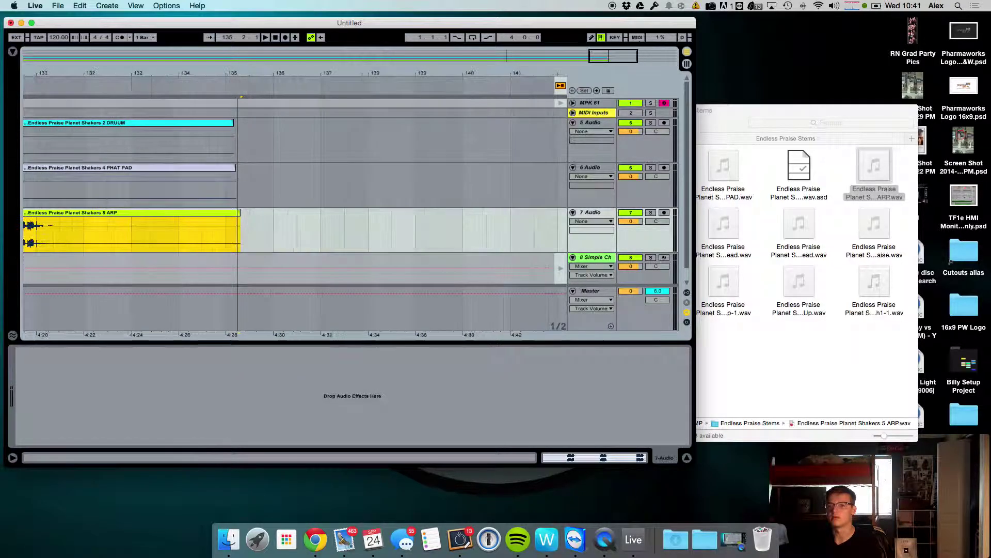
key("z")
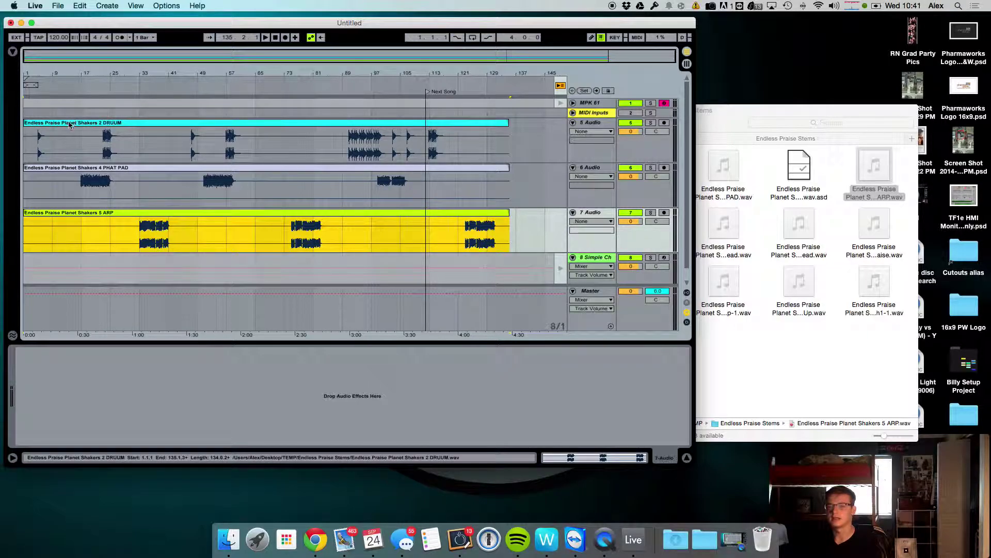
left_click(66, 153)
left_click(860, 359)
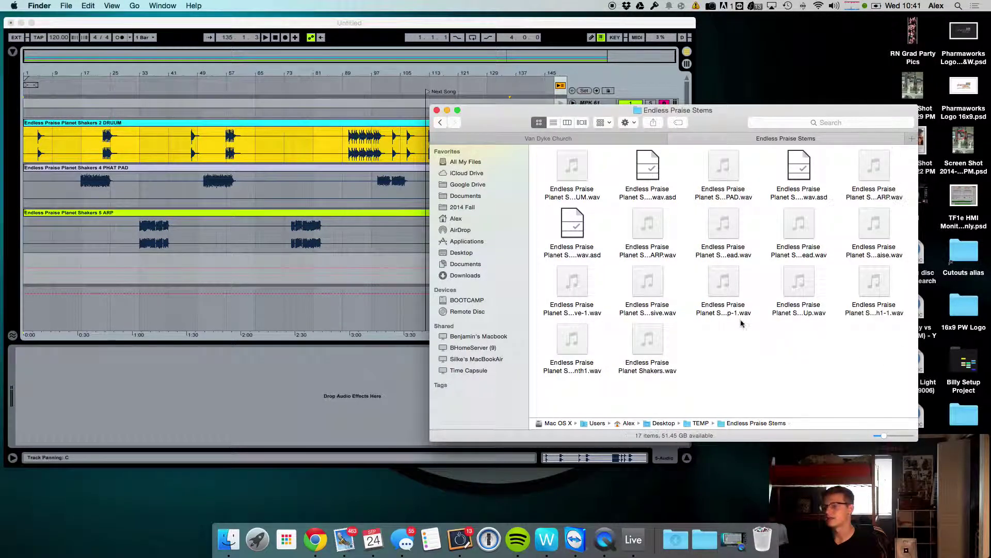
left_click_drag(644, 235, 109, 256)
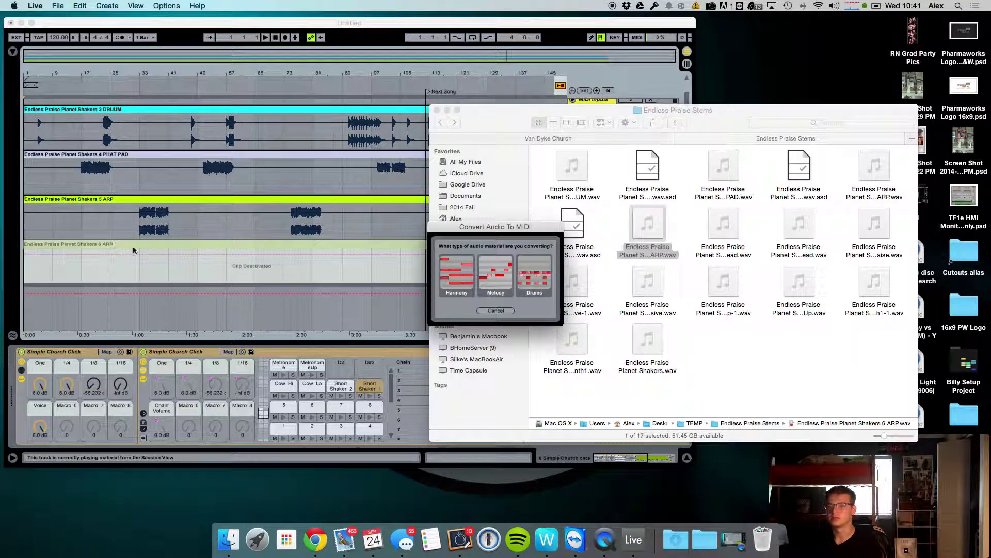
left_click(496, 310)
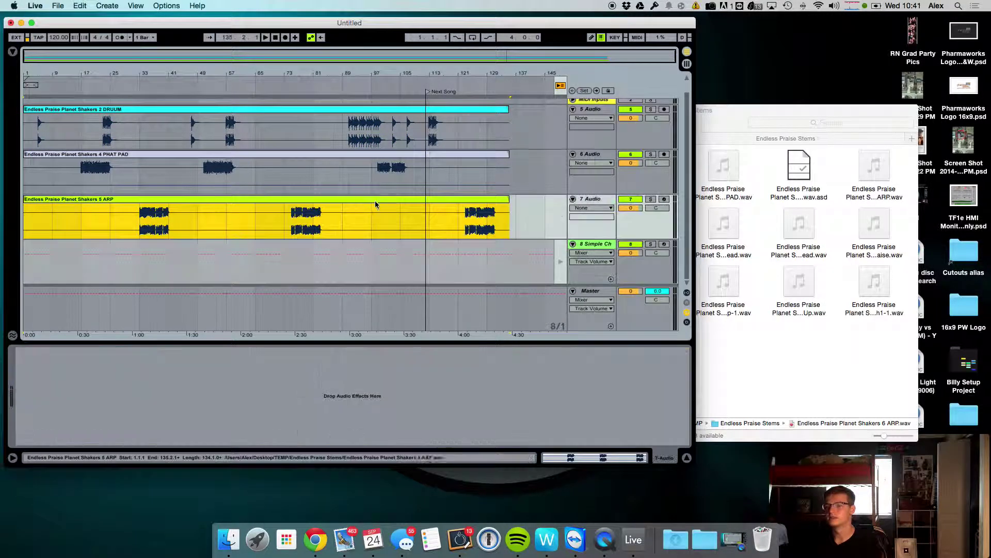
Insert another audio track between the 7 Audio and Simple Church click tracks
left_click(603, 208)
left_click(602, 207)
key("super+t")
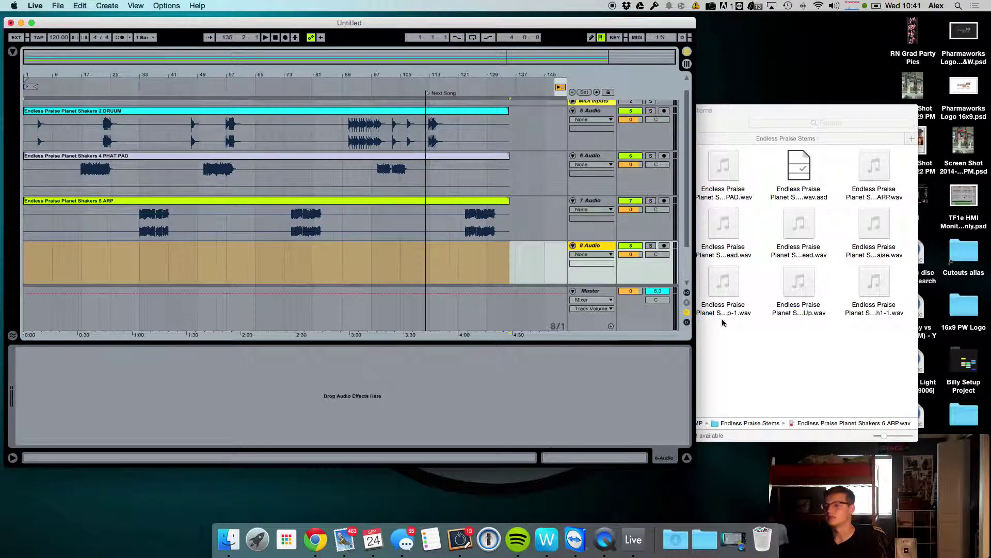
Import Endless Praise Planet Shakers 6 ARP.wav from Finder onto the 8 Audio track at bar 1
left_click(739, 296)
left_click_drag(647, 227, 114, 224)
left_click_drag(28, 223, 36, 219)
left_click(128, 210)
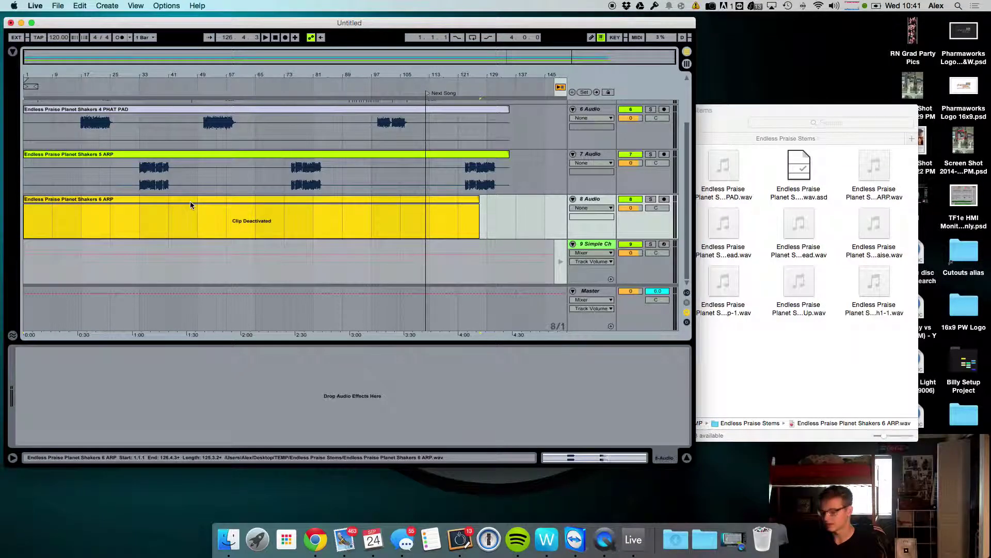
left_click(492, 211)
left_click(466, 202)
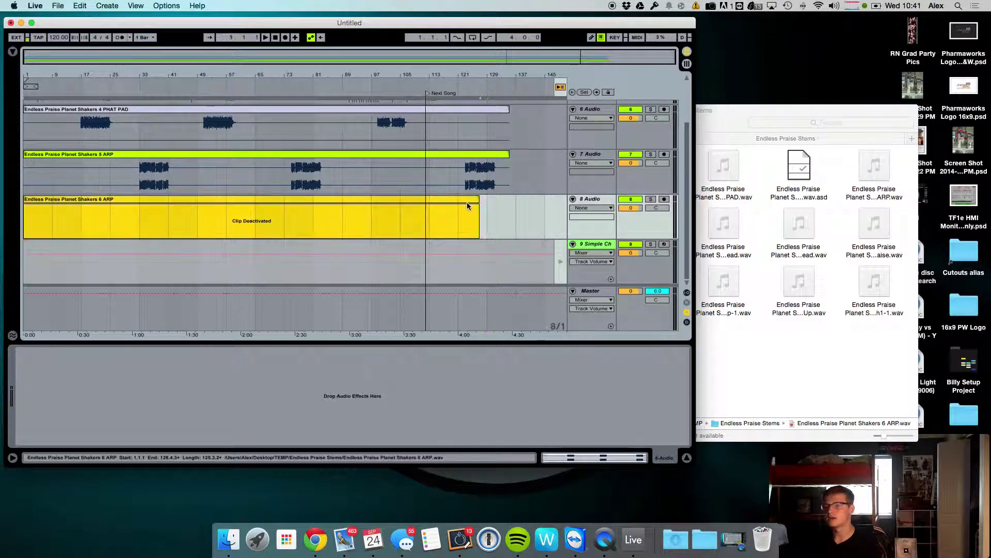
scroll(87, 222, "up", 3)
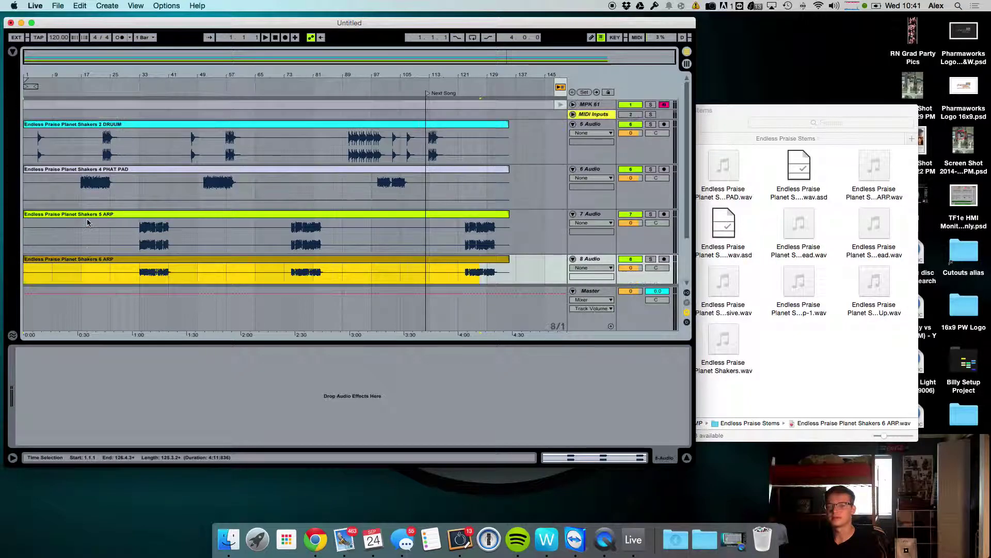
scroll(87, 223, "down", 1)
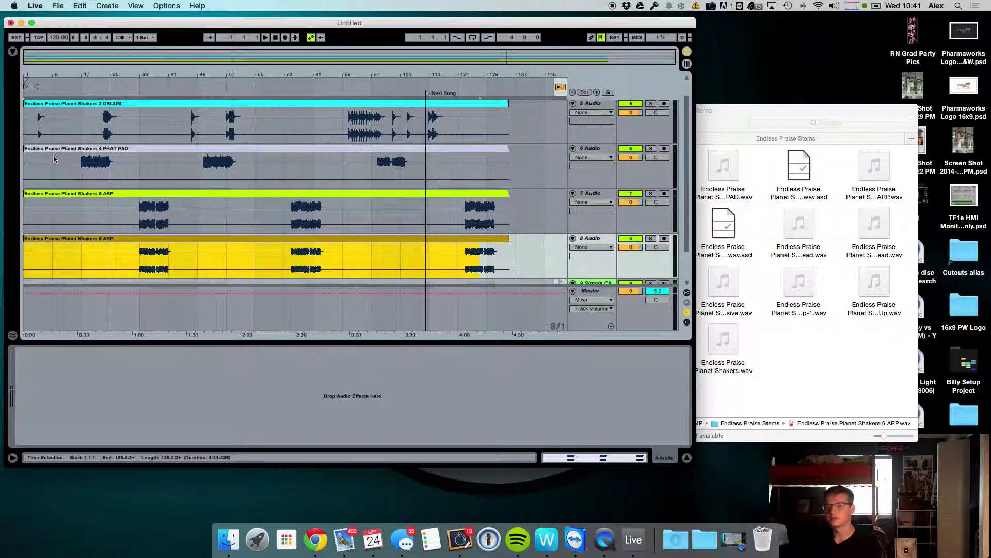
Narrow the grid to 2/1, play the stems from bars 5 and 17, and check the track levels in Session View
left_click(35, 126)
key("super+1")
key("super+1")
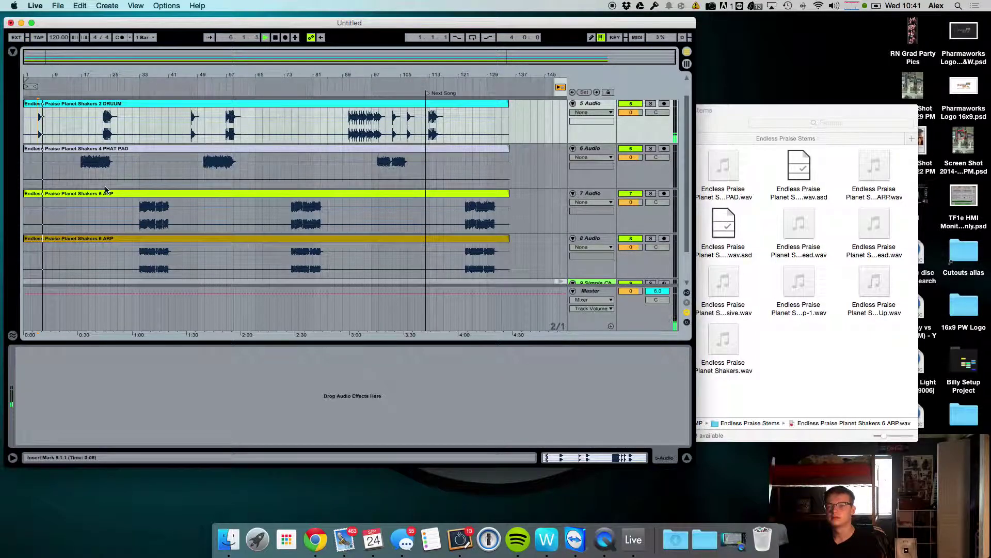
scroll(81, 145, "up", 1)
left_click(81, 146)
key("space")
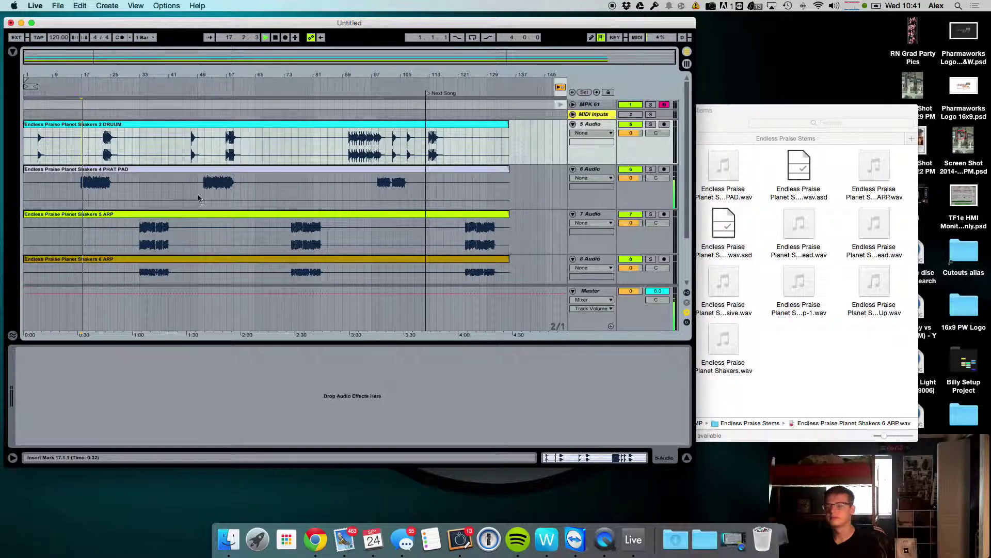
key("Tab")
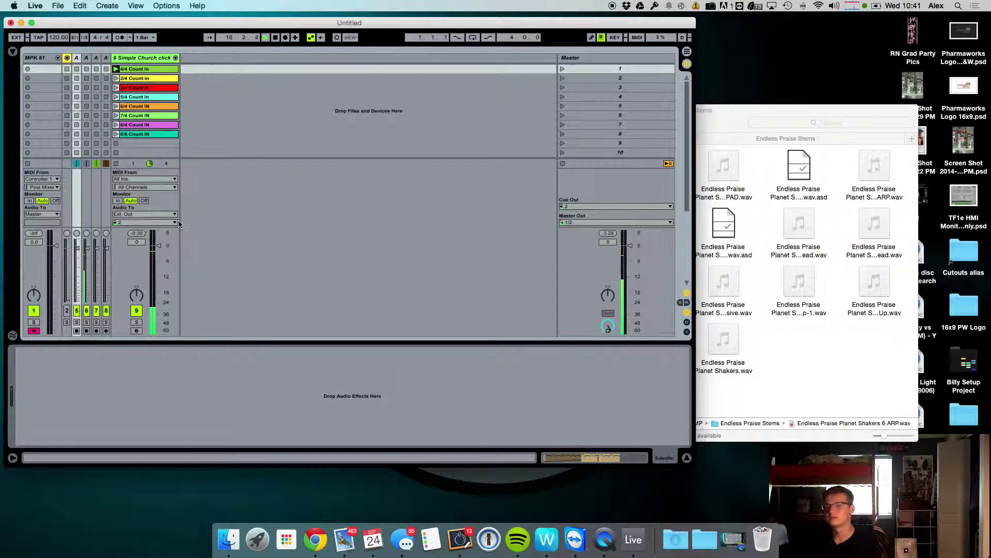
key("Tab")
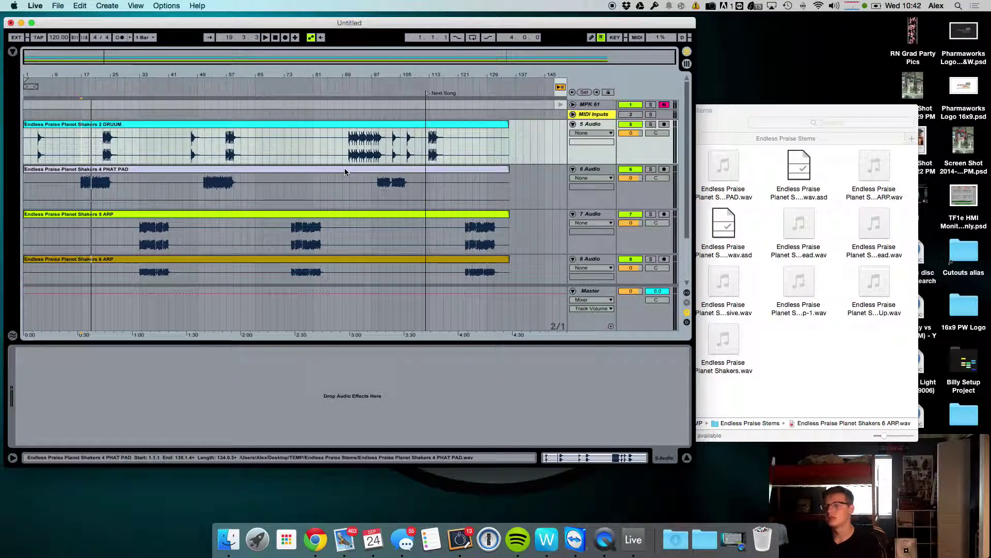
Insert an audio track after the Simple Church click in Session View and load all the exported WAV stems into its clip slots
key("Tab")
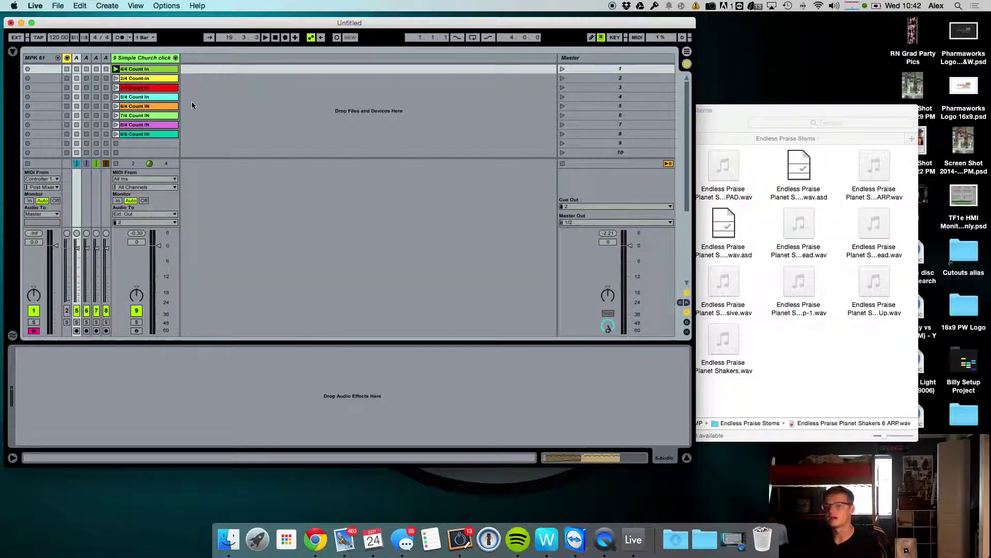
key("super+t")
left_click(762, 354)
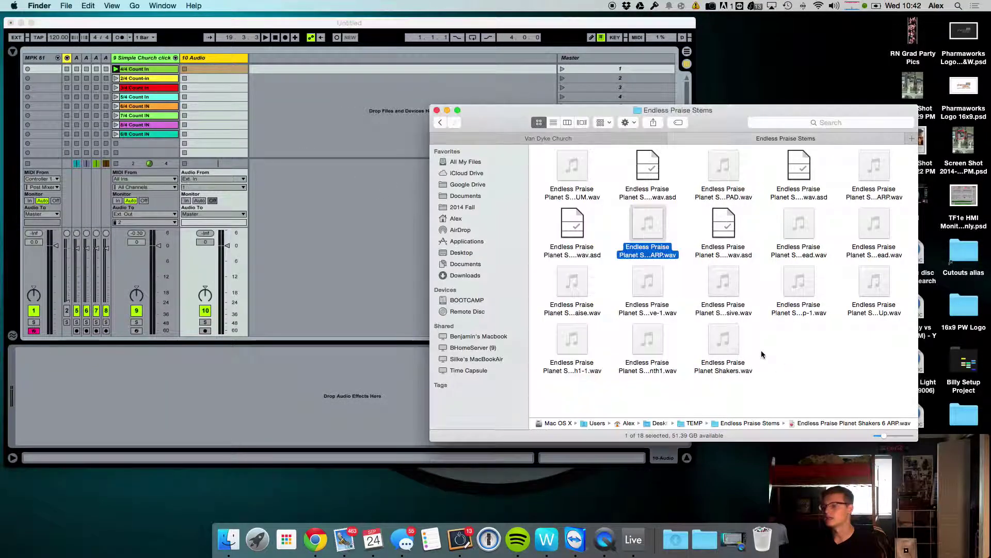
left_click(584, 181)
left_click(712, 179, "super")
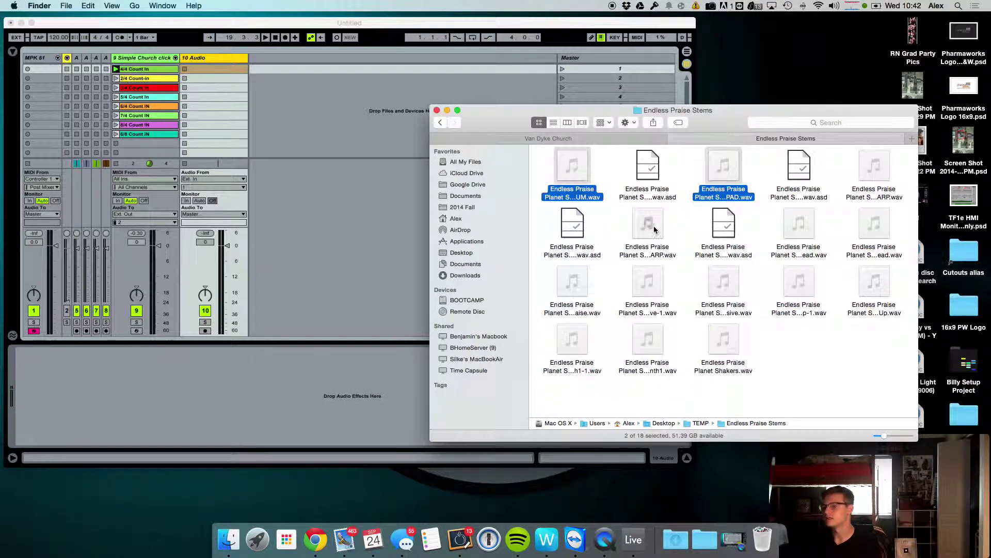
left_click(653, 229, "super")
left_click(862, 177, "super")
left_click_drag(776, 225, 778, 335)
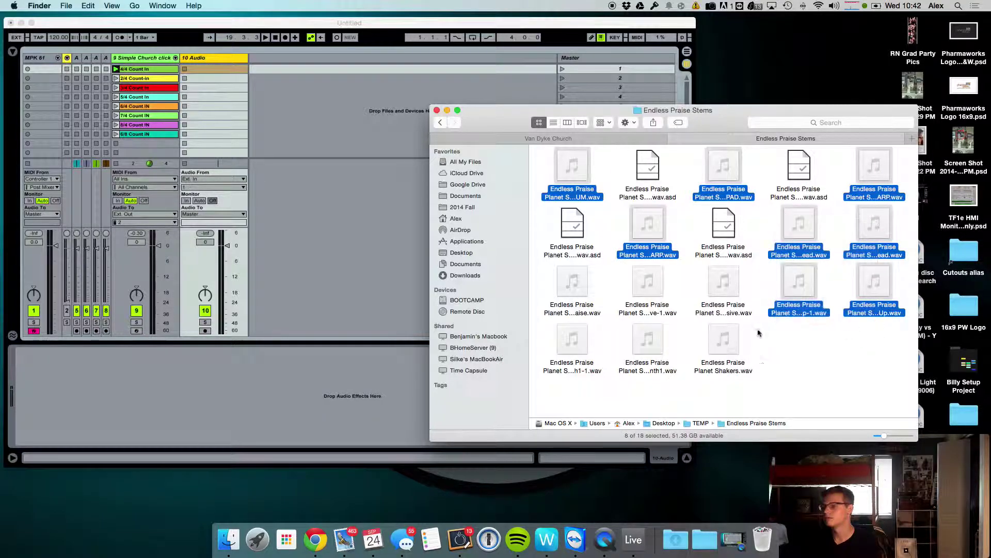
left_click_drag(763, 392, 558, 293)
left_click_drag(273, 318, 214, 69)
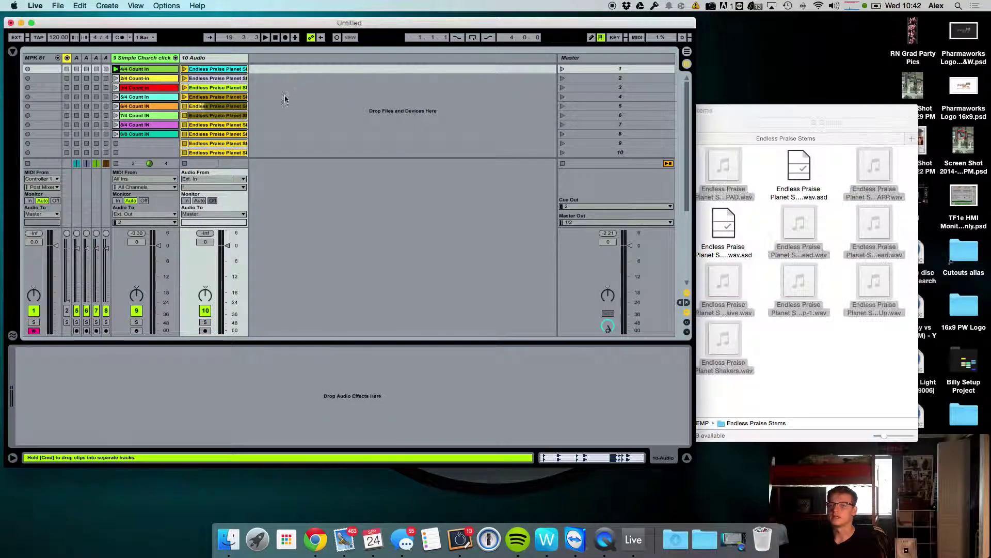
mouse_move(218, 71)
left_mouse_down()
mouse_move(763, 309)
mouse_move(801, 372)
mouse_move(646, 305)
mouse_move(874, 377)
mouse_move(207, 109)
mouse_move(219, 72)
left_mouse_up()
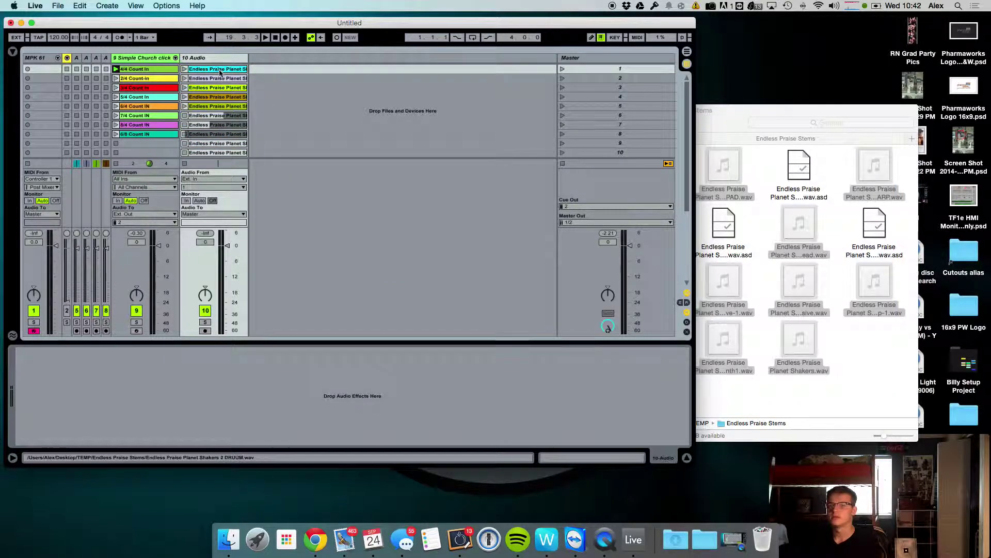
Review the stem clips stacked in the 10 Audio track from scene 1 to scene 14
scroll(221, 121, "down", 3)
left_click(222, 107)
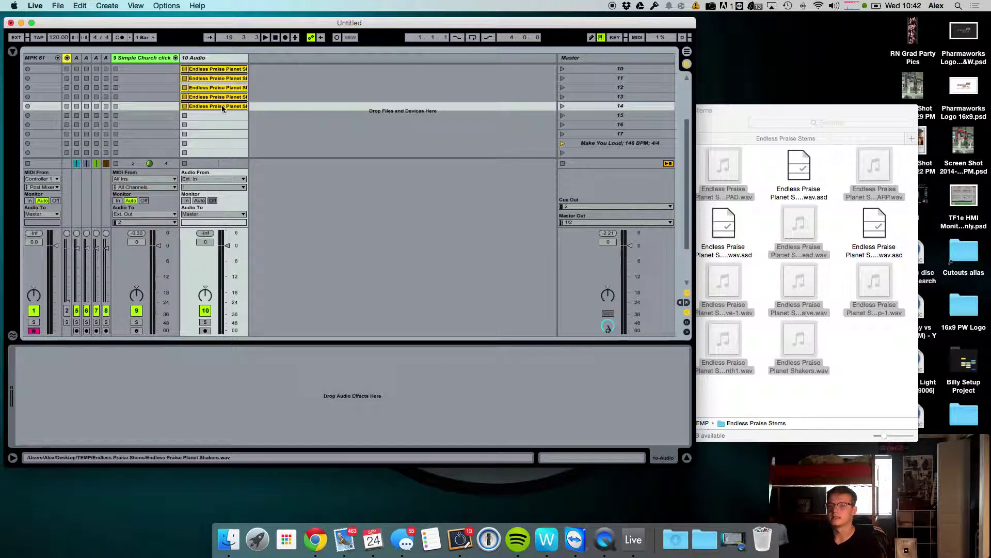
scroll(223, 80, "up", 3)
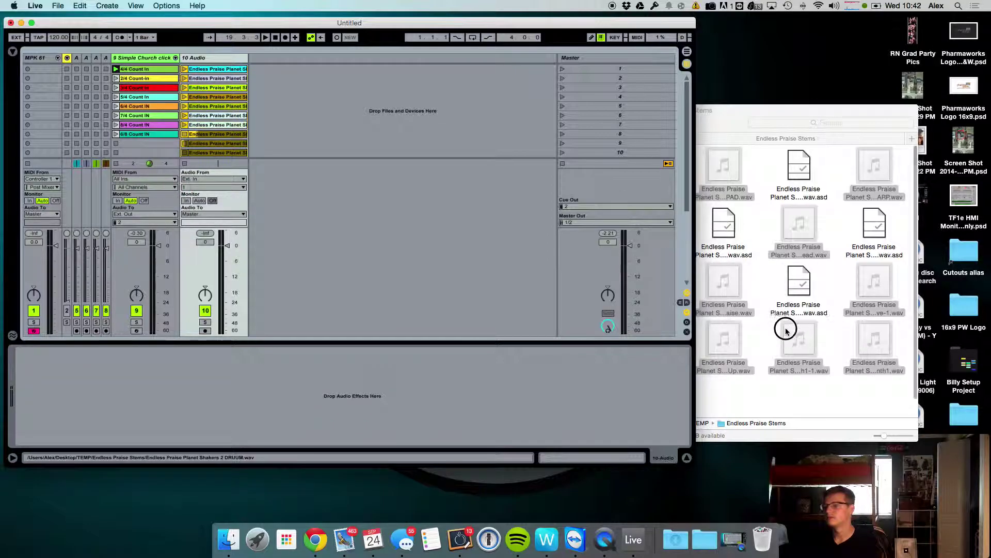
left_click(227, 69)
left_click(227, 106)
left_click(230, 88)
Return to the Arrangement View's first tracks and briefly show the browser, closing it again
key("Tab")
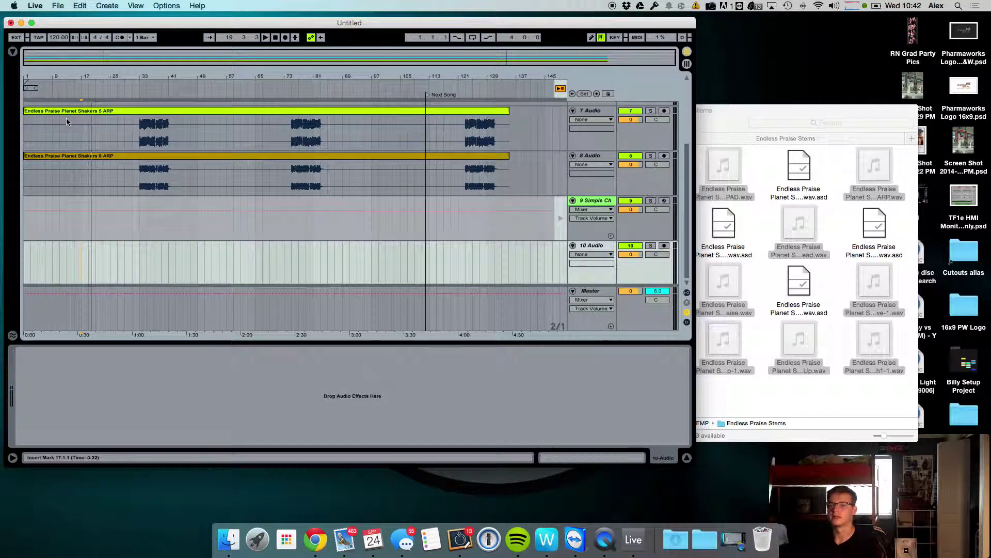
scroll(66, 121, "up", 5)
key("super+alt+b")
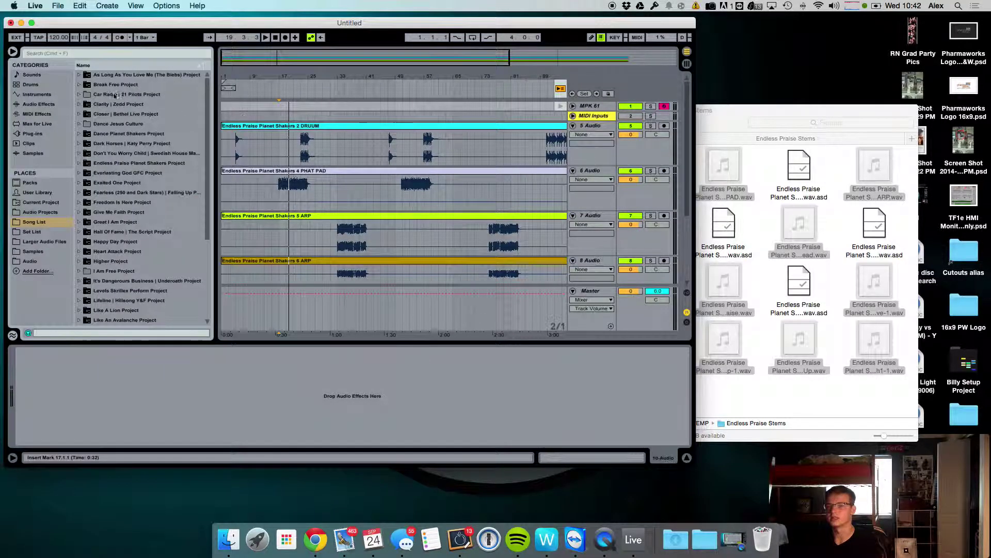
left_click(14, 50)
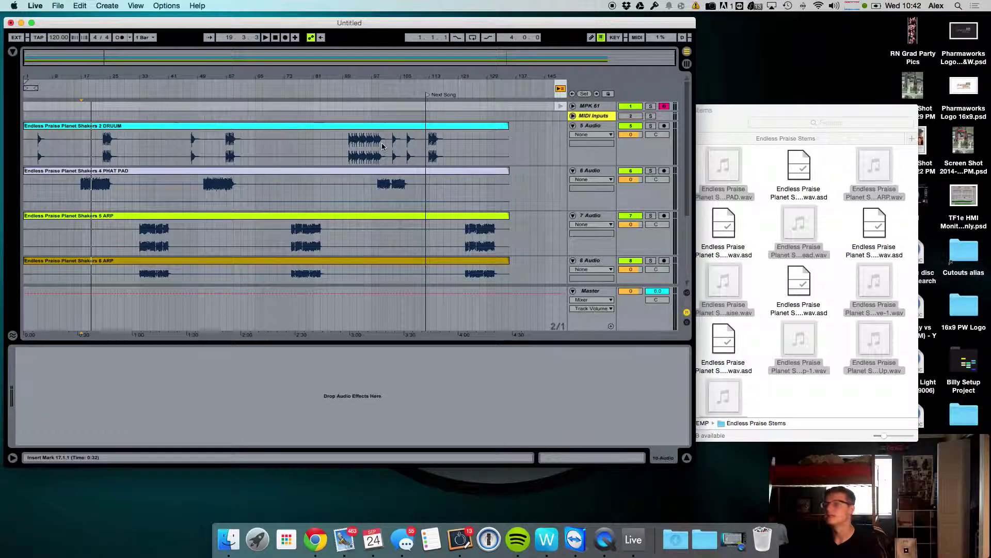